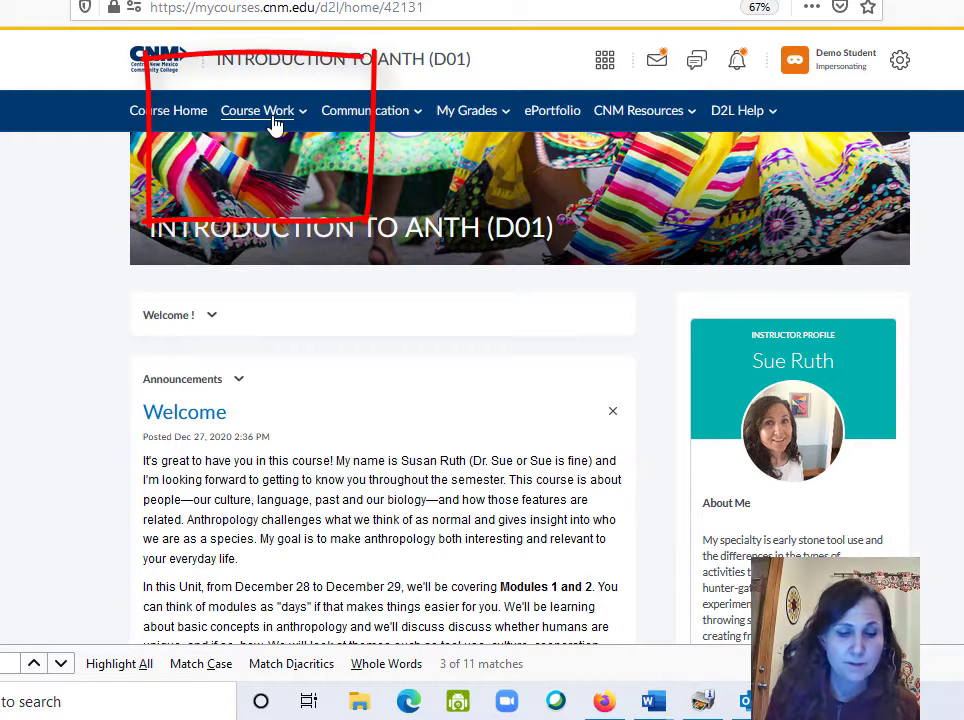
Open the course Content area, showing Module 4: Ritual and Rites of Passage beside the module list.
{"action": "left_click", "coordinate": [273, 121]}
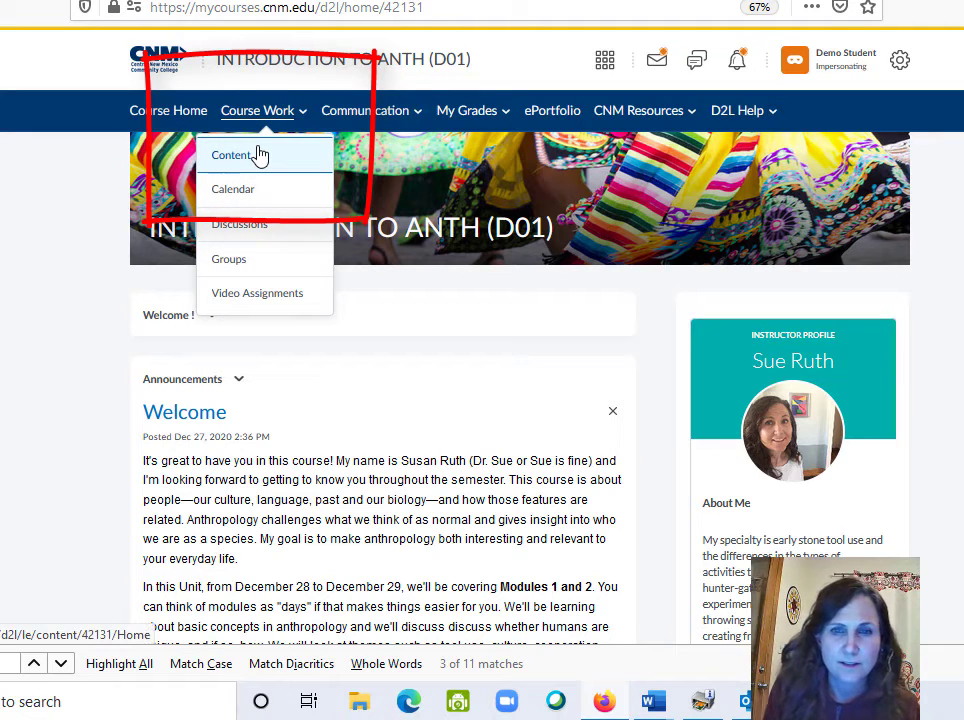
{"action": "left_click", "coordinate": [258, 154]}
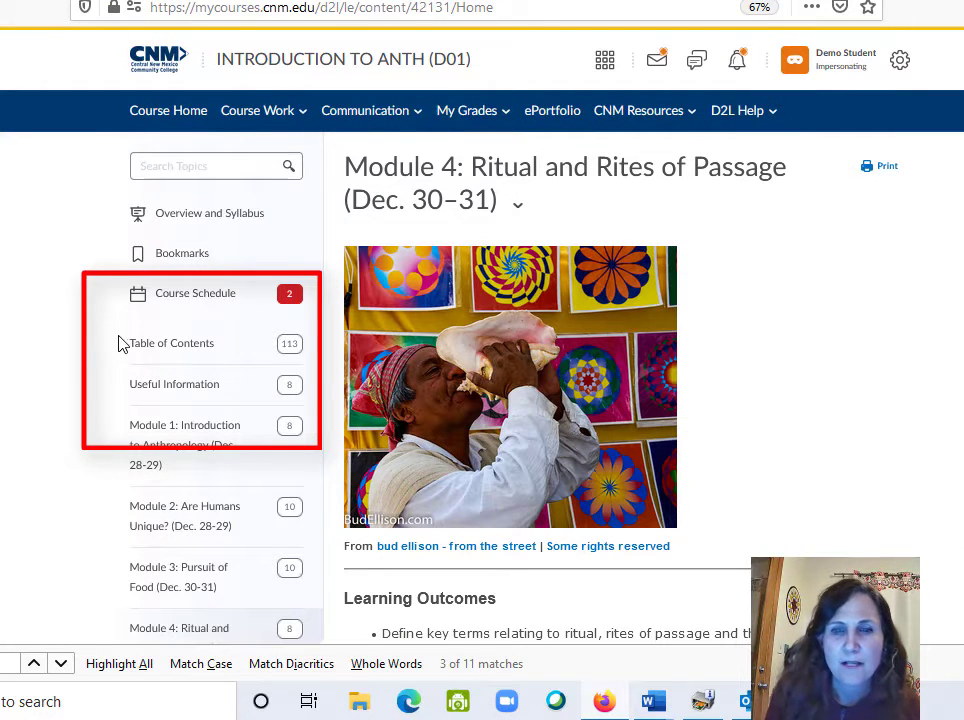
{"action": "scroll", "coordinate": [480, 350], "scroll_direction": "down", "scroll_amount": 4}
{"action": "scroll", "coordinate": [480, 350], "scroll_direction": "up", "scroll_amount": 1}
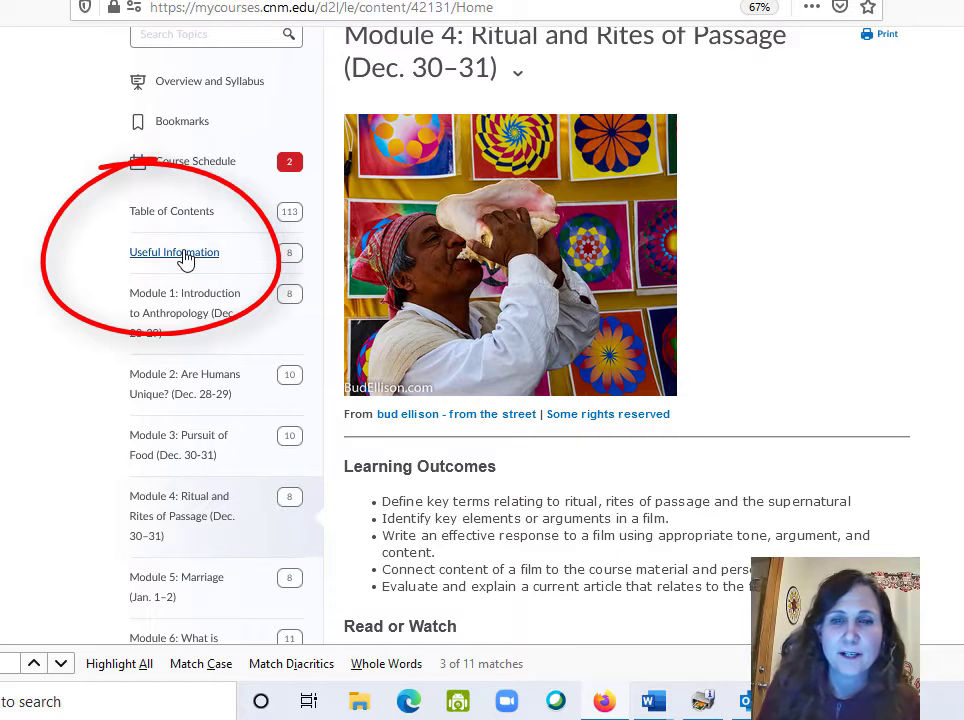
Show the Useful Information module's 8 topics, from Course Description to Instructor Bio.
{"action": "left_click", "coordinate": [186, 256]}
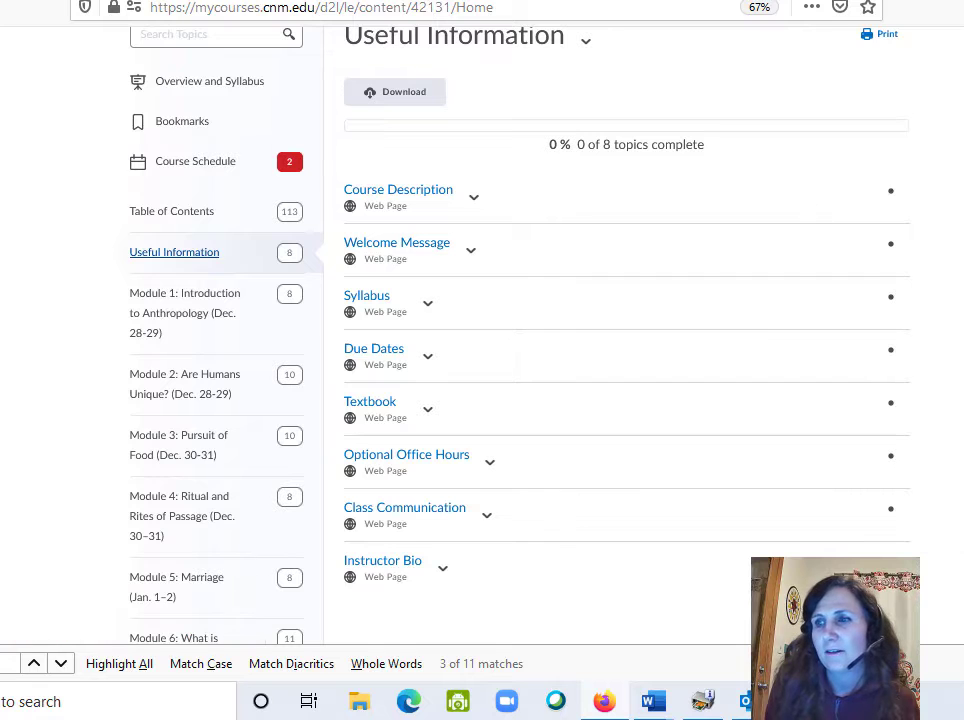
{"action": "scroll", "coordinate": [215, 102], "scroll_direction": "up", "scroll_amount": 3}
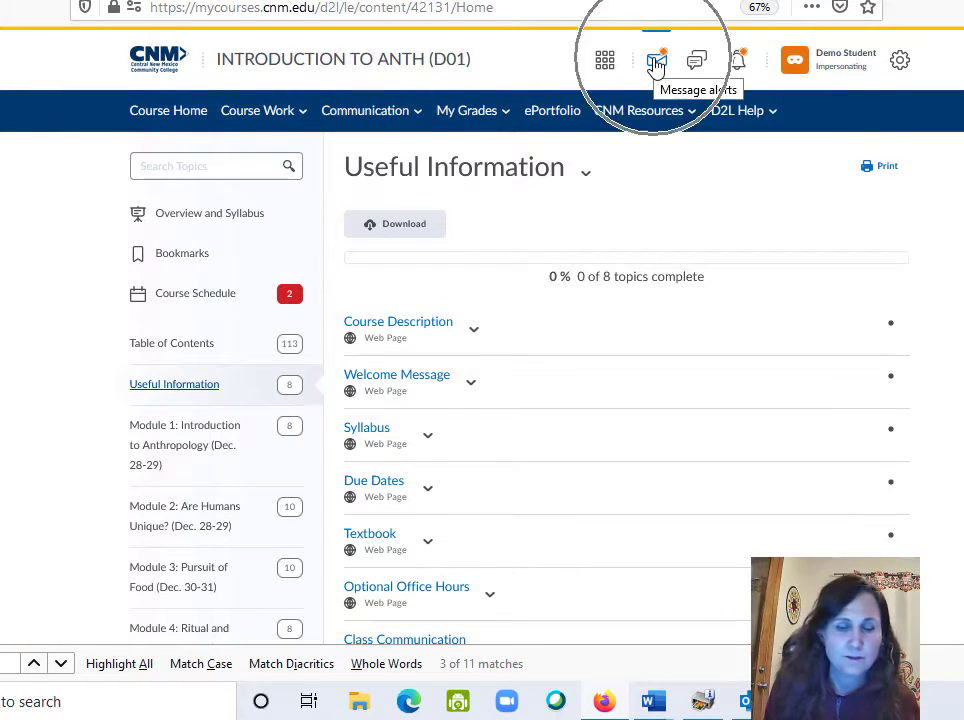
{"action": "left_click", "coordinate": [656, 63]}
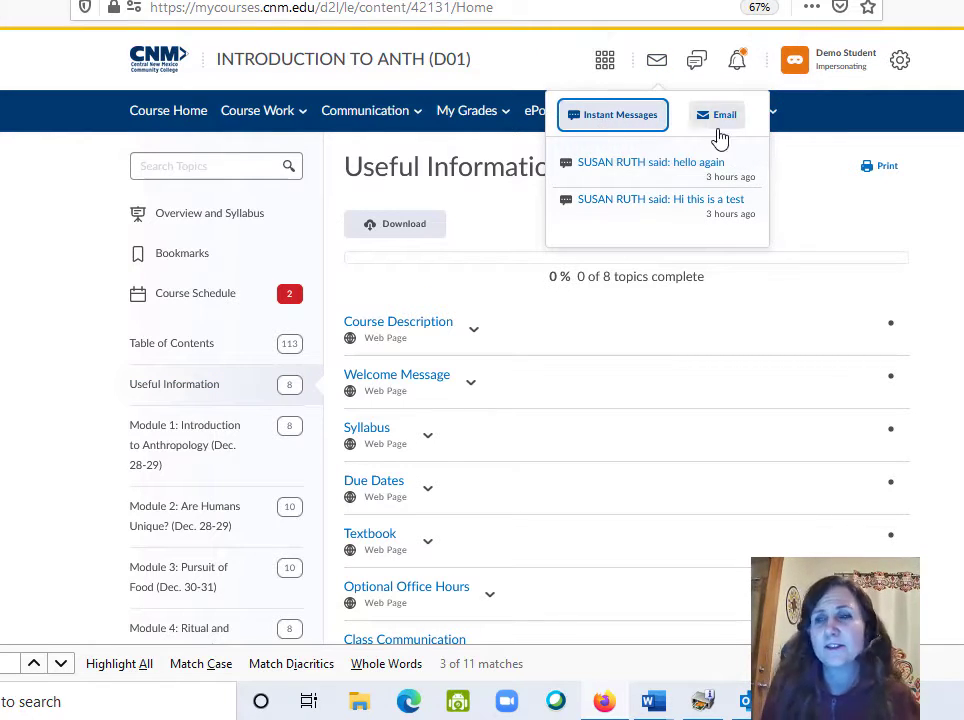
{"action": "left_click", "coordinate": [810, 170]}
{"action": "scroll", "coordinate": [216, 202], "scroll_direction": "down", "scroll_amount": 3}
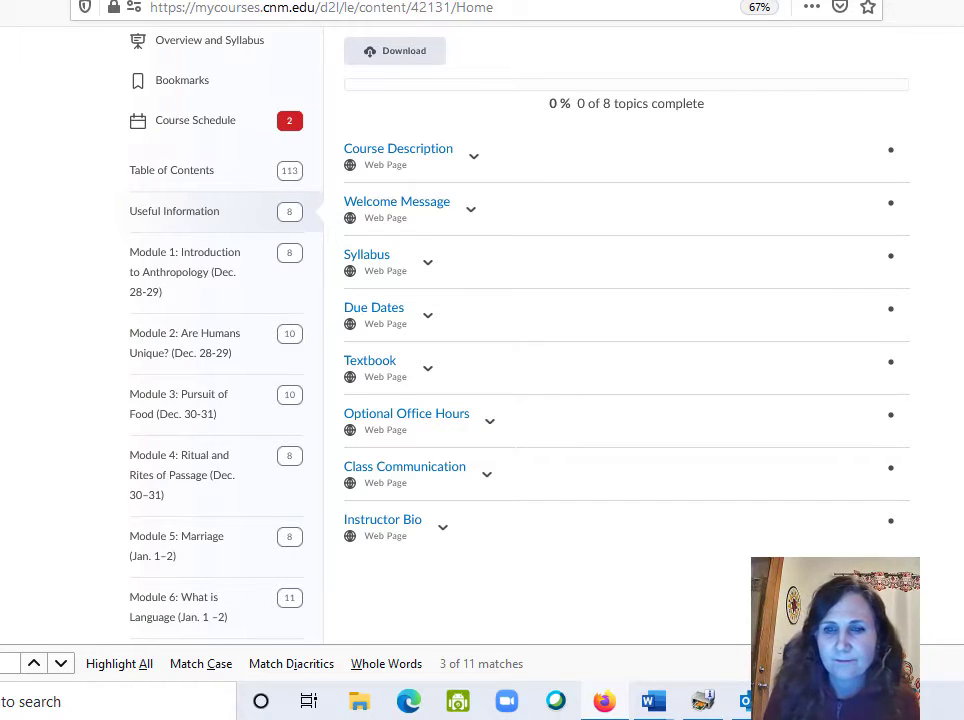
{"action": "scroll", "coordinate": [215, 154], "scroll_direction": "up", "scroll_amount": 2}
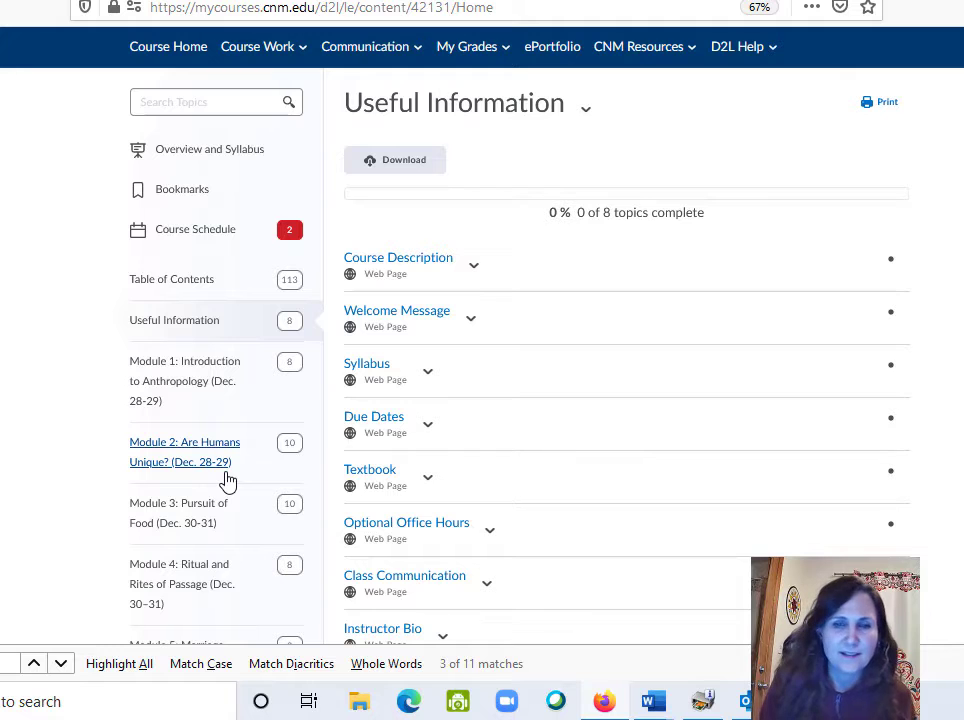
Open Module 1: Introduction to Anthropology and browse its topic list.
{"action": "left_click", "coordinate": [191, 370]}
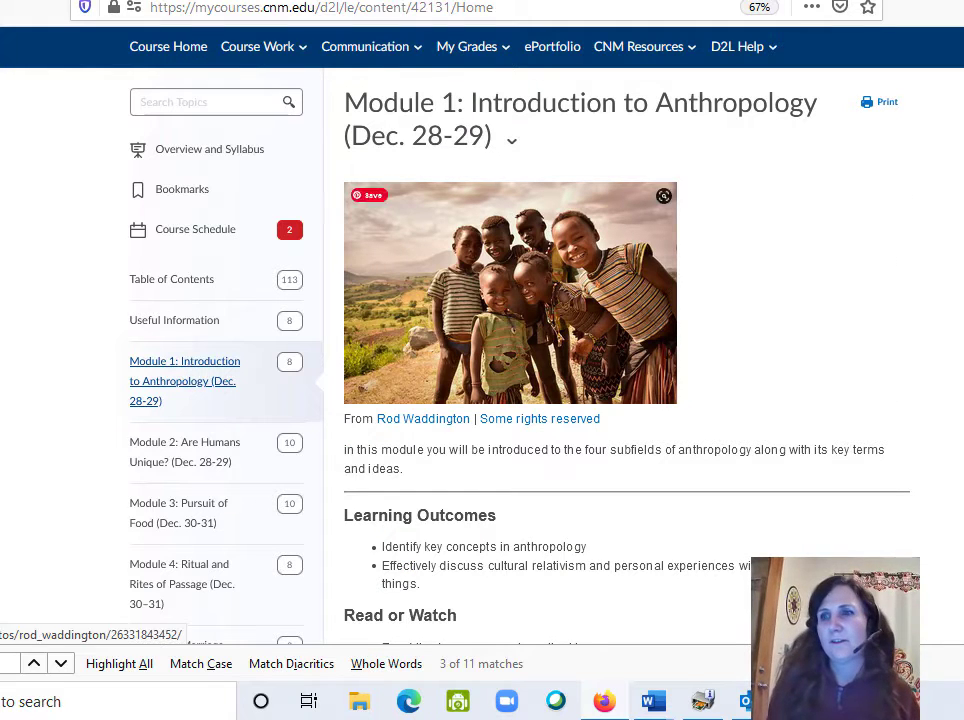
{"action": "scroll", "coordinate": [216, 154], "scroll_direction": "down", "scroll_amount": 1}
{"action": "scroll", "coordinate": [215, 130], "scroll_direction": "down", "scroll_amount": 6}
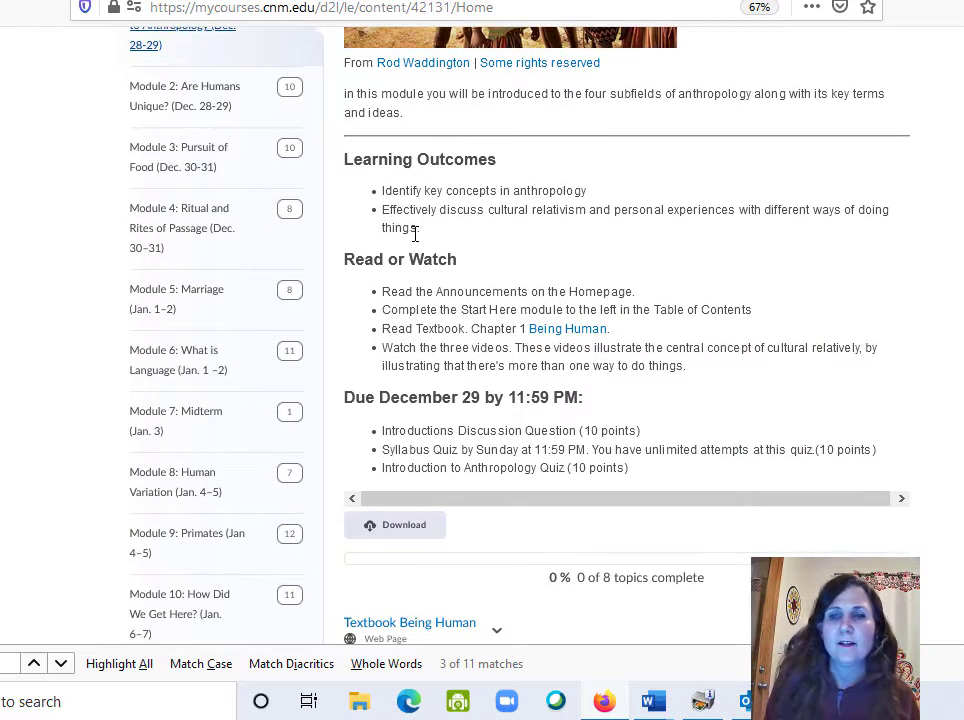
{"action": "left_click", "coordinate": [416, 222]}
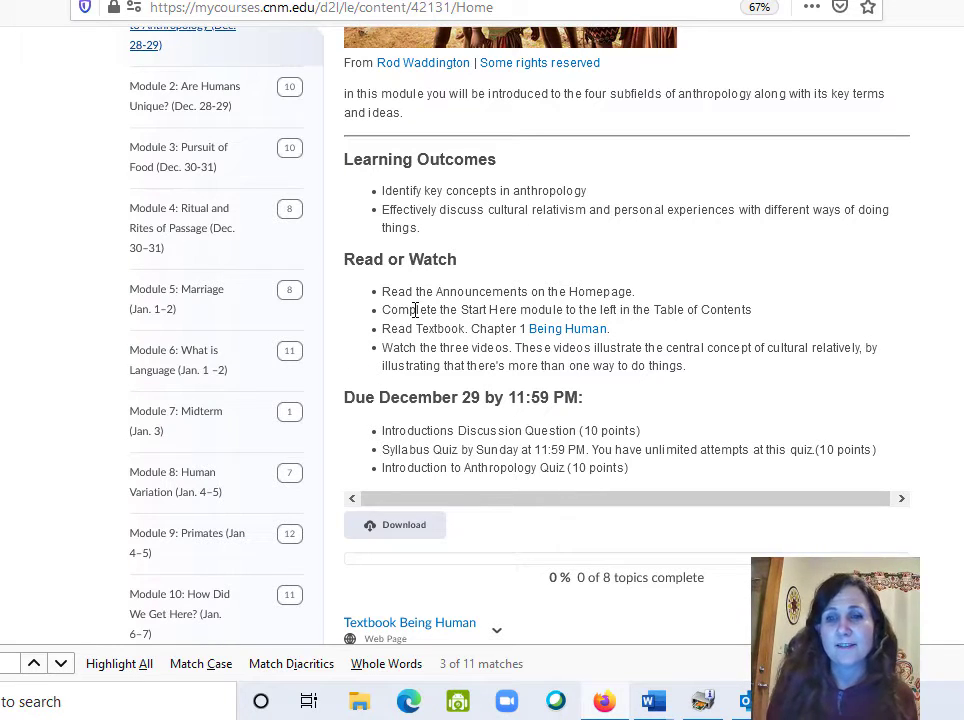
{"action": "left_click", "coordinate": [419, 451]}
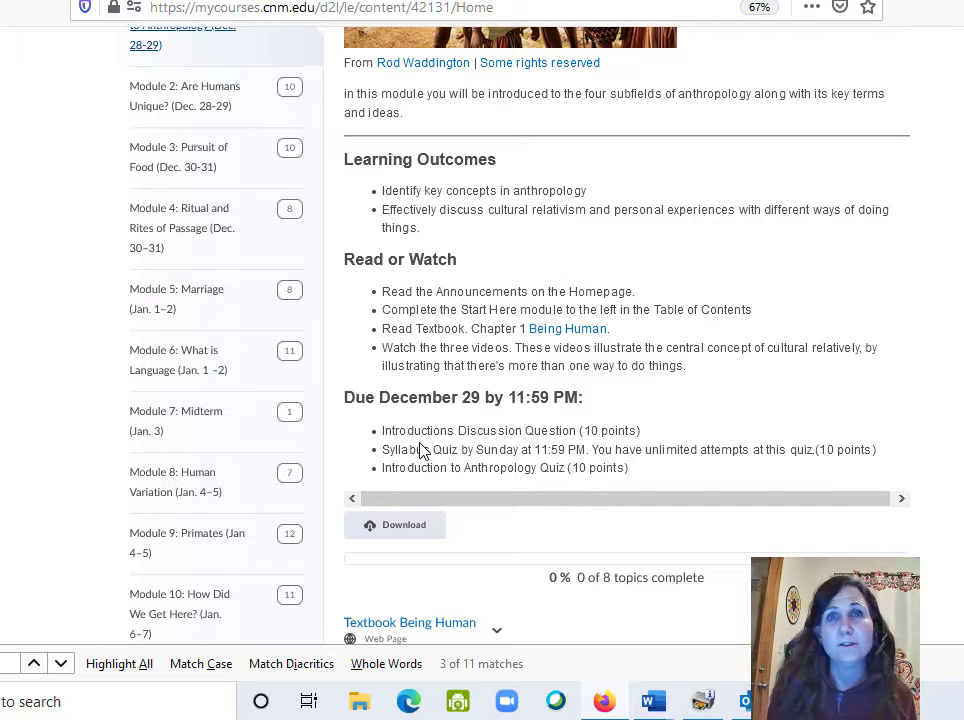
Open the Textbook Being Human topic with its textbook link and instructions.
{"action": "scroll", "coordinate": [626, 330], "scroll_direction": "down", "scroll_amount": 5}
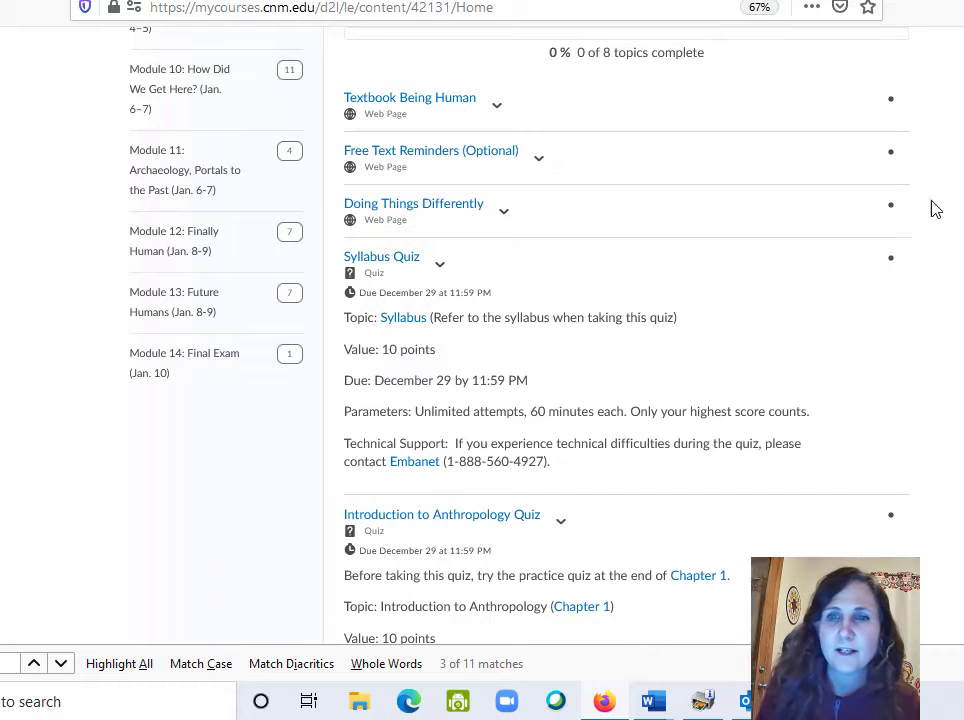
{"action": "right_click", "coordinate": [422, 102]}
{"action": "left_click", "coordinate": [411, 103]}
{"action": "left_click", "coordinate": [411, 103]}
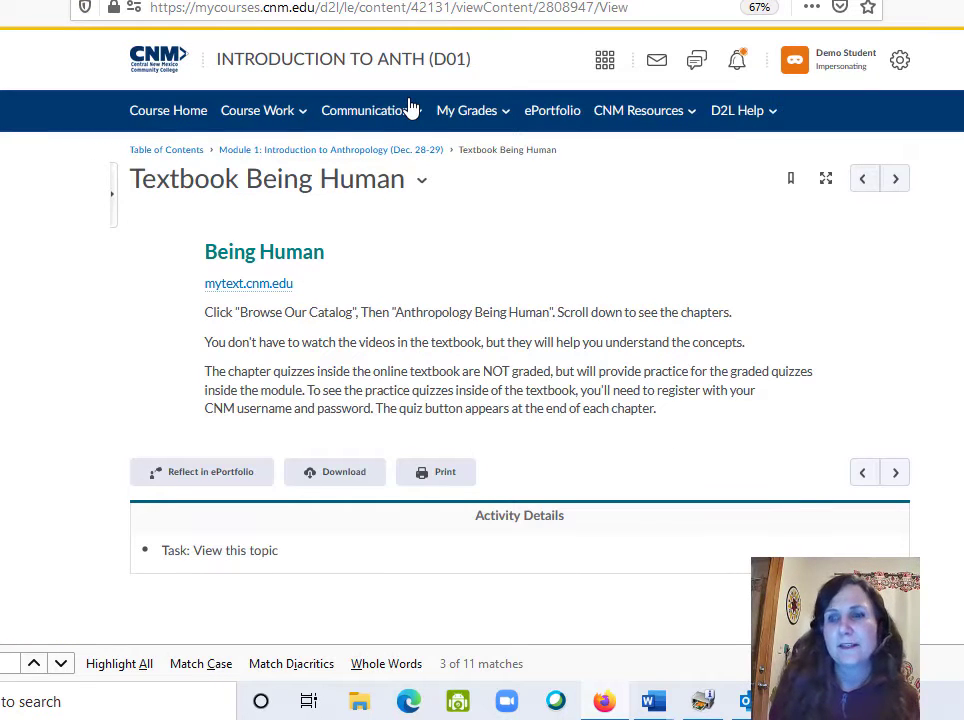
Go to the mytext.cnm.edu online textbook site.
{"action": "left_click", "coordinate": [270, 286]}
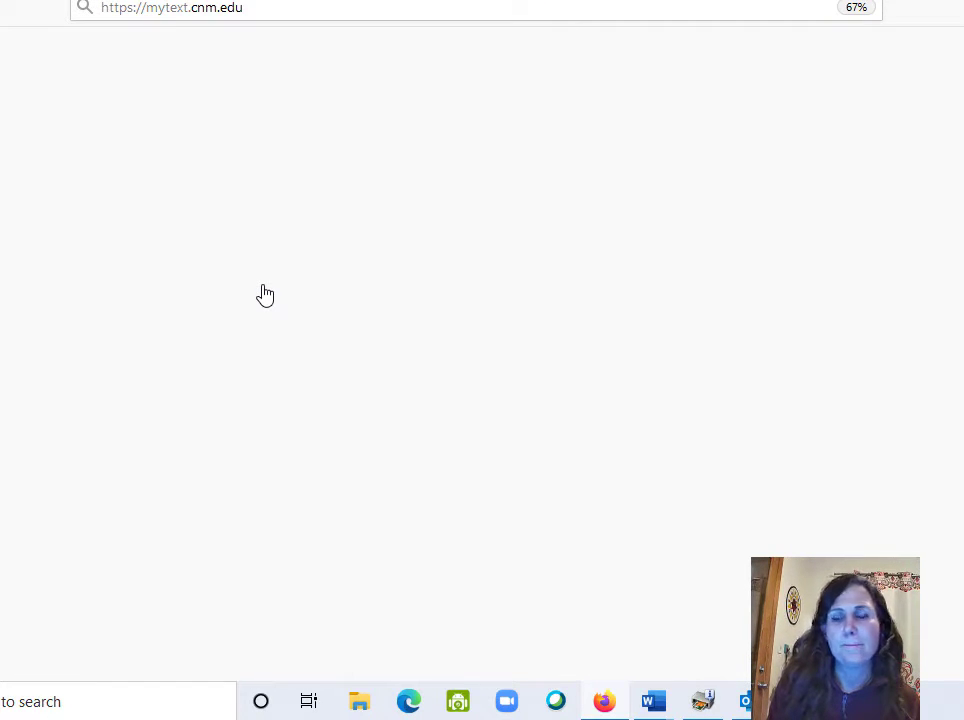
{"action": "scroll", "coordinate": [265, 295], "scroll_direction": "down", "scroll_amount": 5}
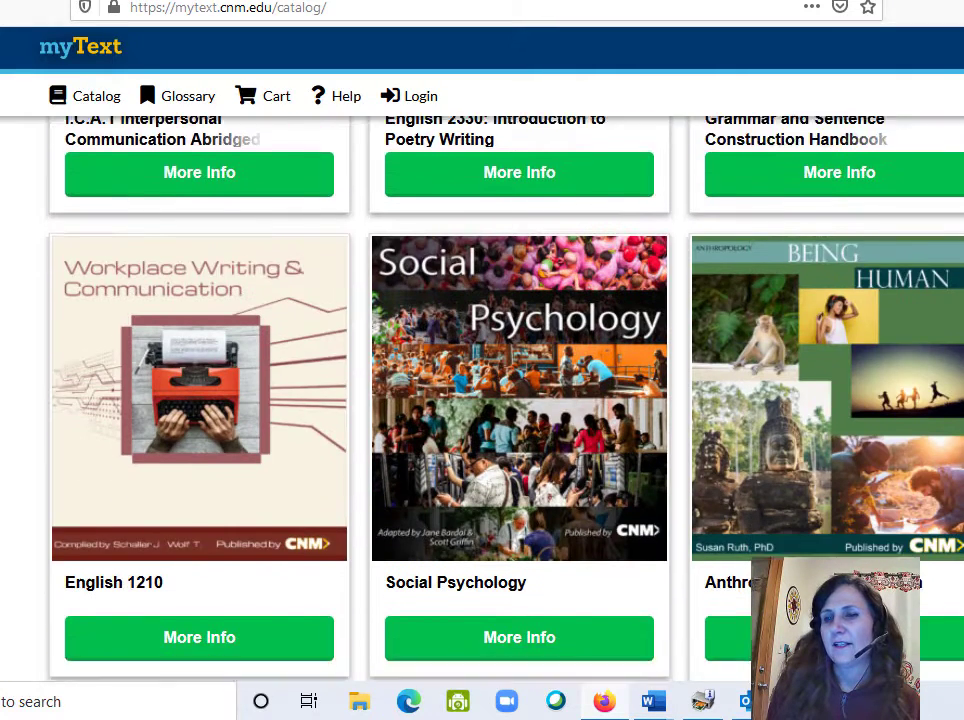
{"action": "scroll", "coordinate": [482, 400], "scroll_direction": "down", "scroll_amount": 2}
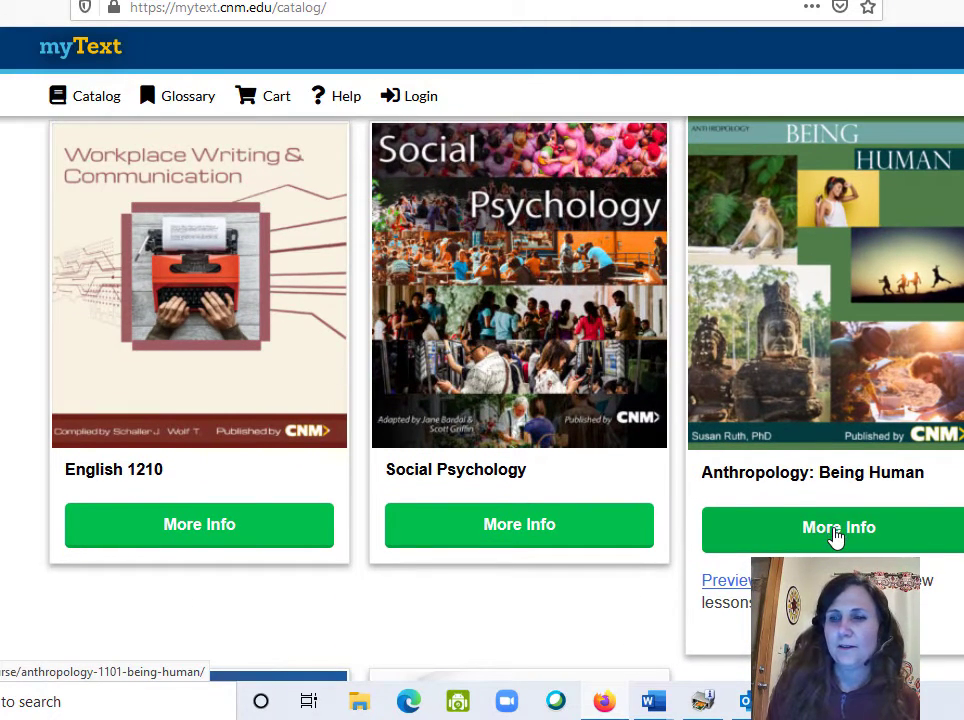
Open the Anthropology: Being Human book page and view its chapter table of contents.
{"action": "left_click", "coordinate": [836, 537]}
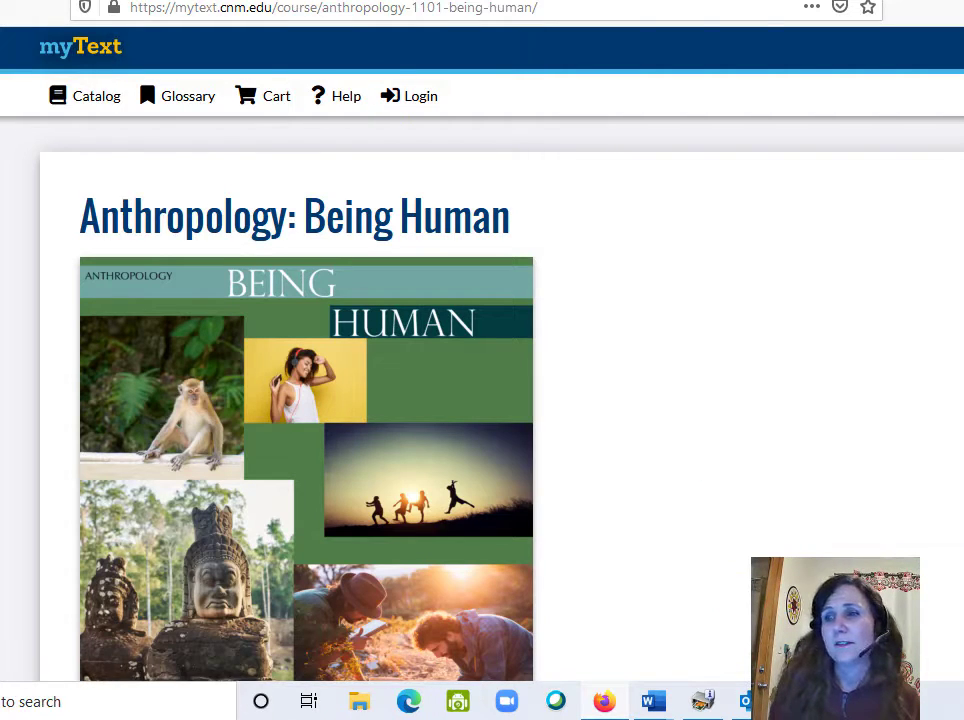
{"action": "scroll", "coordinate": [480, 400], "scroll_direction": "down", "scroll_amount": 3}
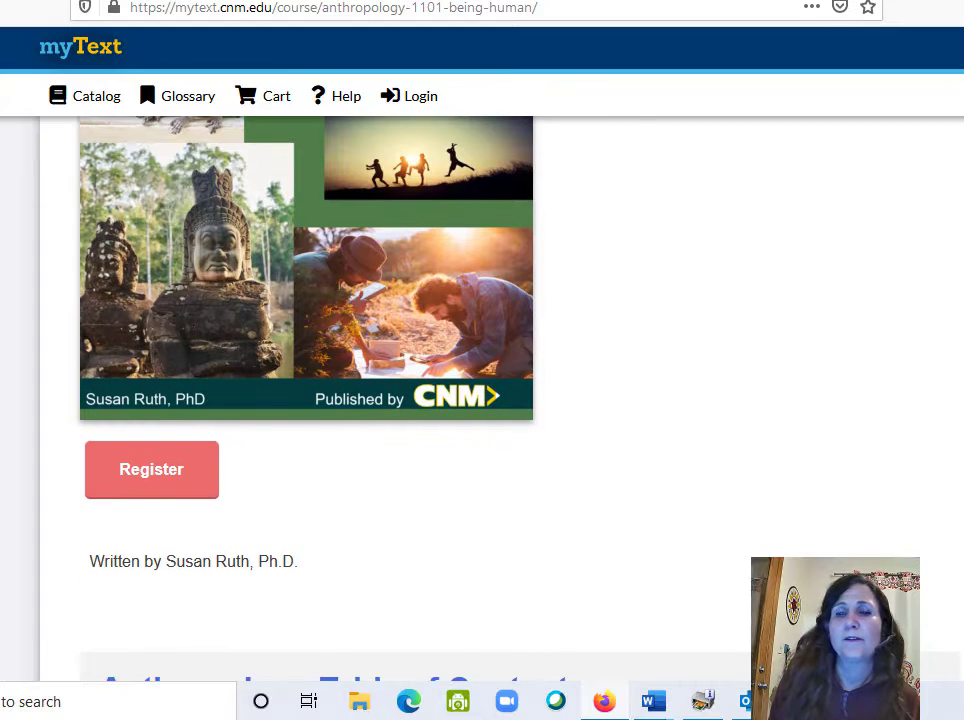
{"action": "scroll", "coordinate": [480, 400], "scroll_direction": "up", "scroll_amount": 2}
{"action": "scroll", "coordinate": [480, 400], "scroll_direction": "down", "scroll_amount": 4}
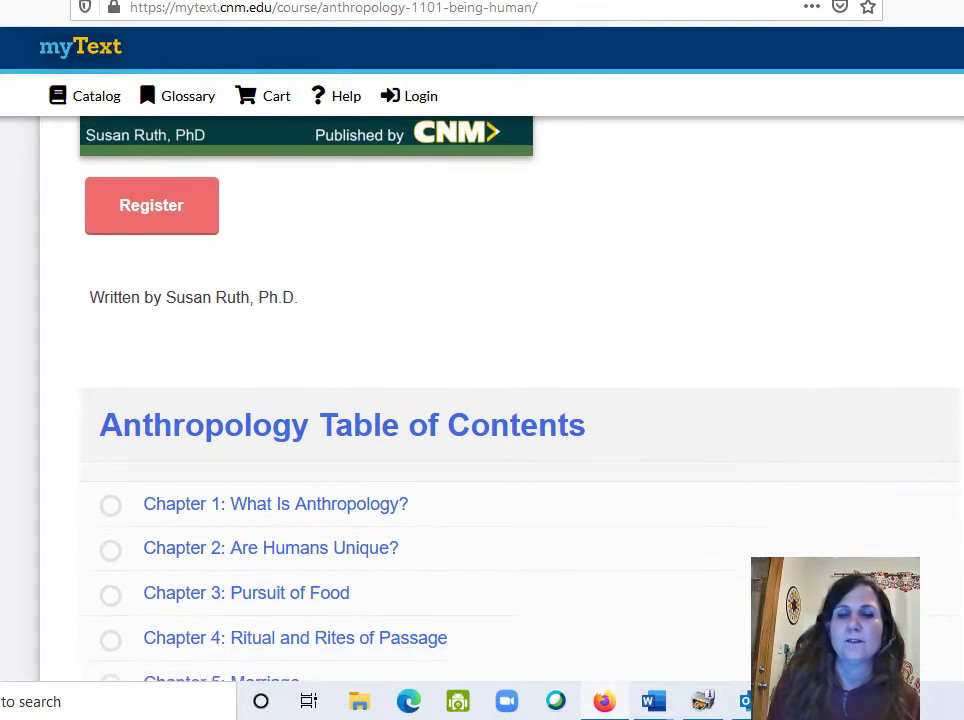
{"action": "scroll", "coordinate": [480, 400], "scroll_direction": "down", "scroll_amount": 2}
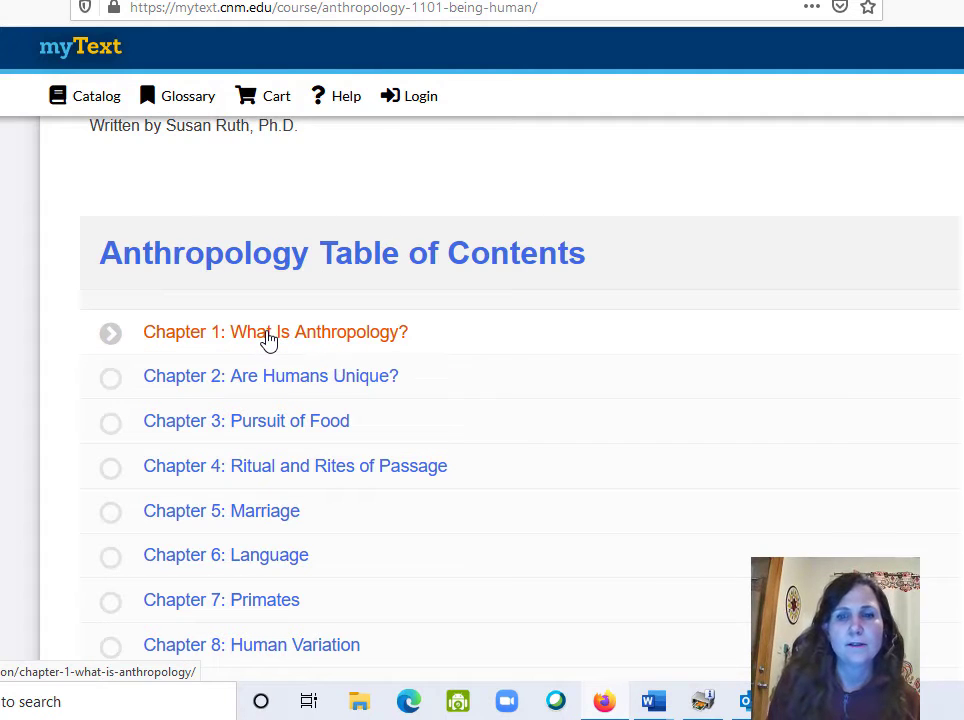
Open Chapter 1: What Is Anthropology? and sign in to the textbook site.
{"action": "left_click", "coordinate": [268, 334]}
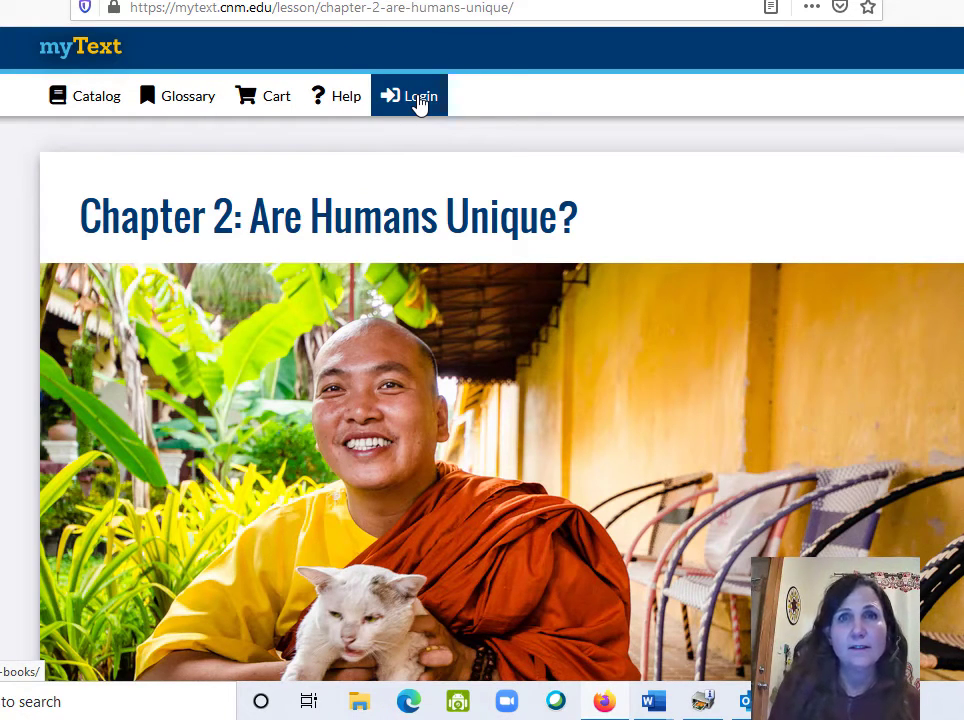
{"action": "left_click", "coordinate": [419, 100]}
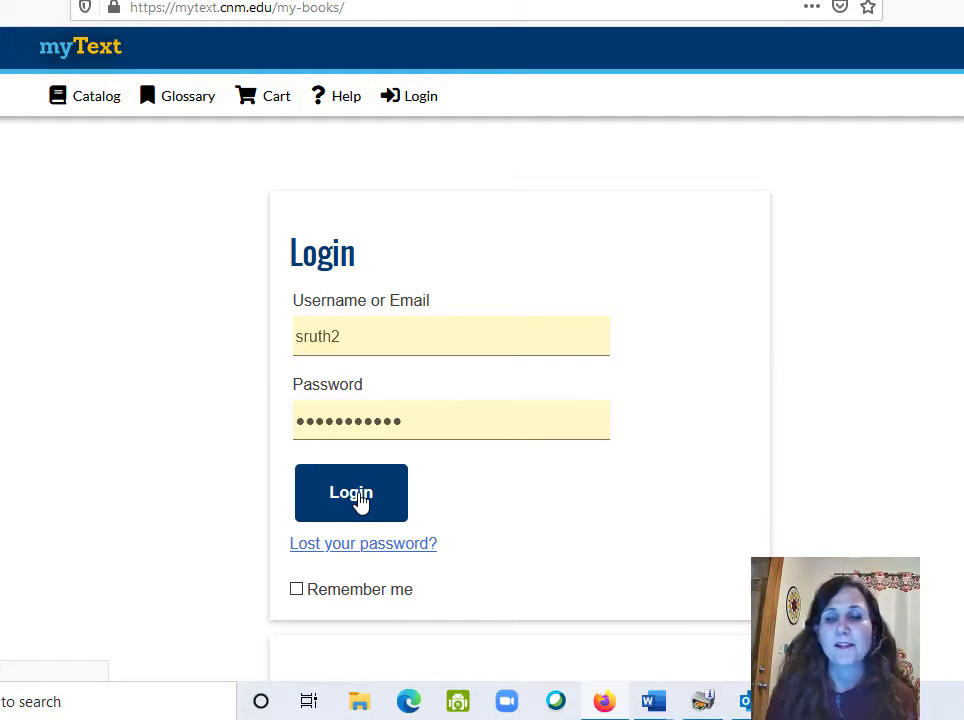
{"action": "left_click", "coordinate": [355, 498]}
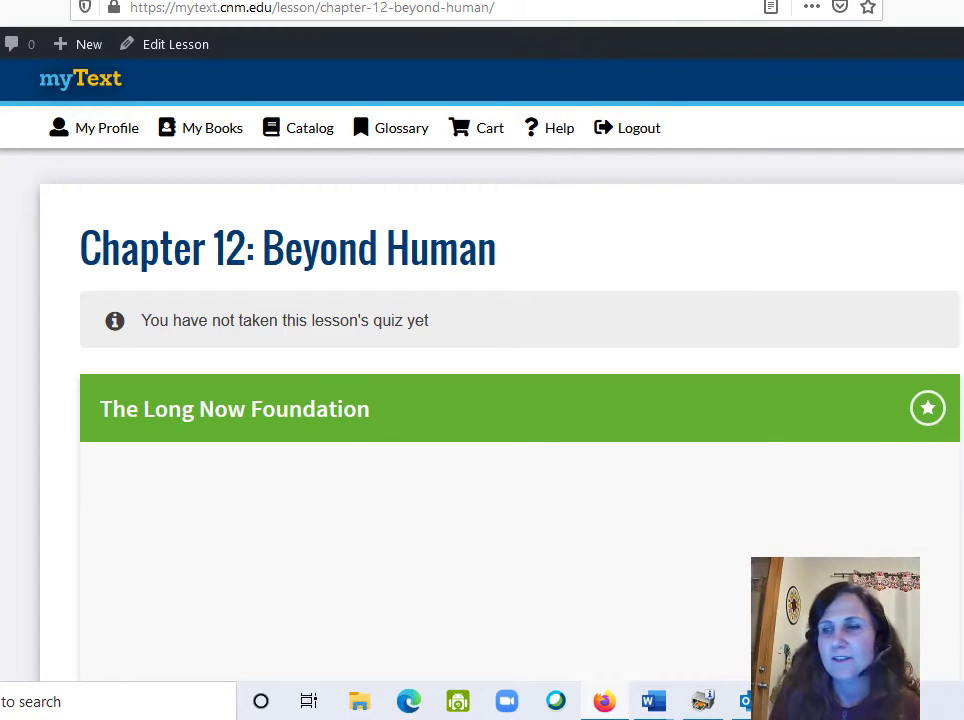
Read through the Chapter 12: Beyond Human lesson on genetic engineering and food crises.
{"action": "scroll", "coordinate": [480, 400], "scroll_direction": "down", "scroll_amount": 15}
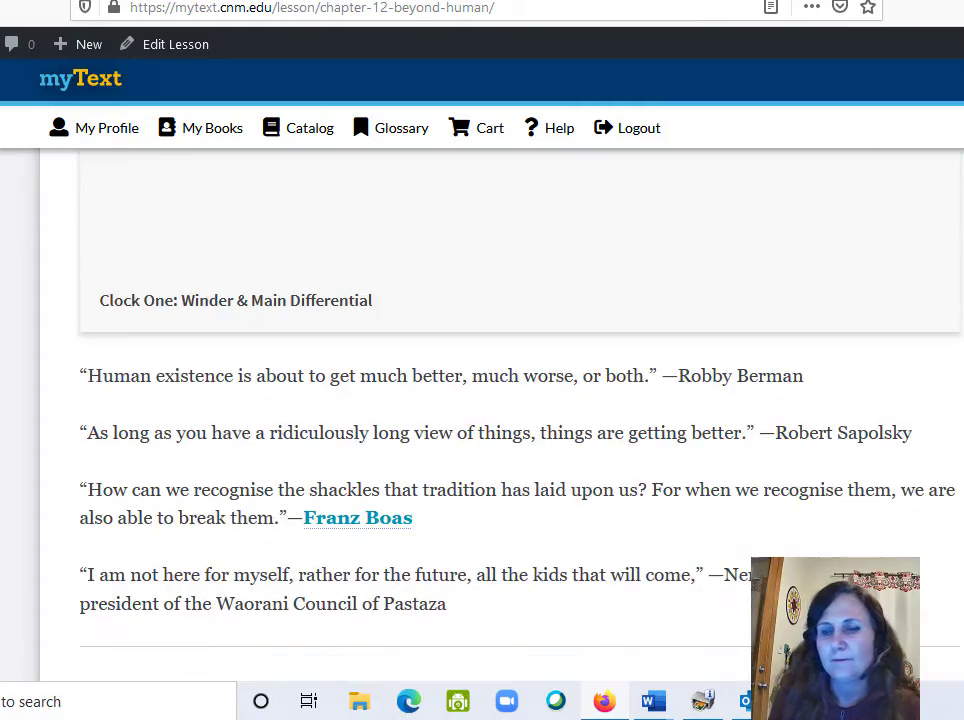
{"action": "scroll", "coordinate": [480, 400], "scroll_direction": "down", "scroll_amount": 10}
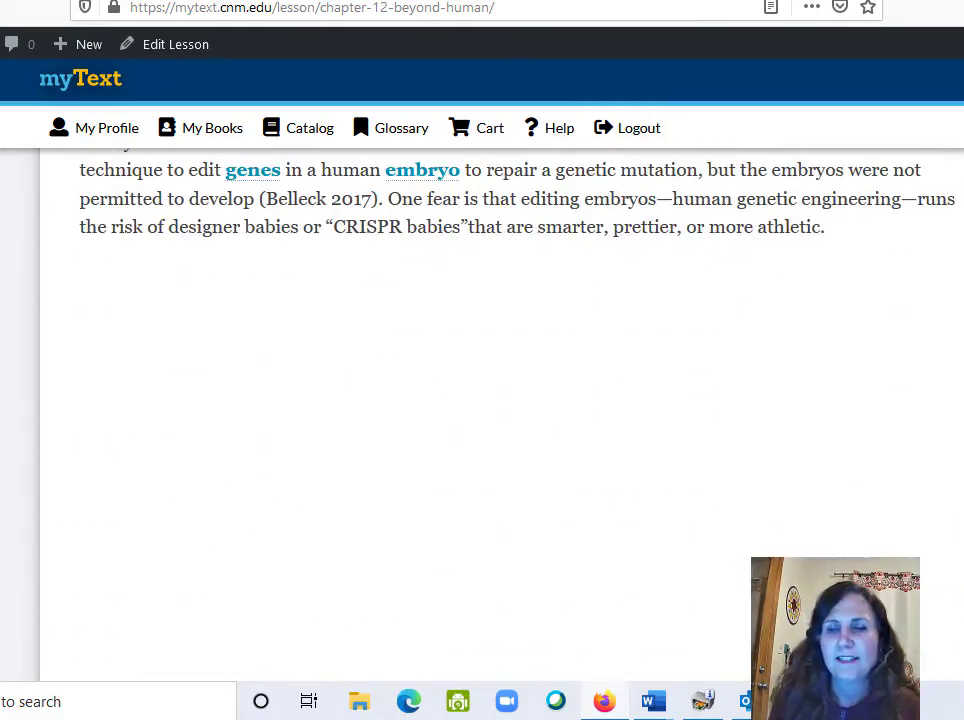
{"action": "mouse_move", "coordinate": [434, 186]}
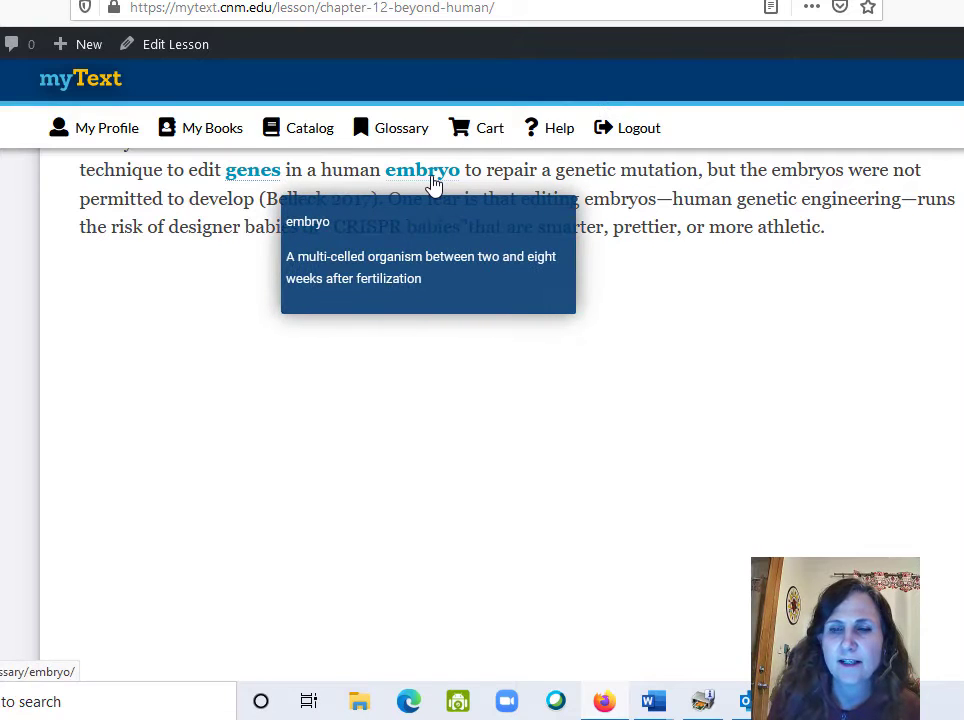
{"action": "mouse_move", "coordinate": [263, 181]}
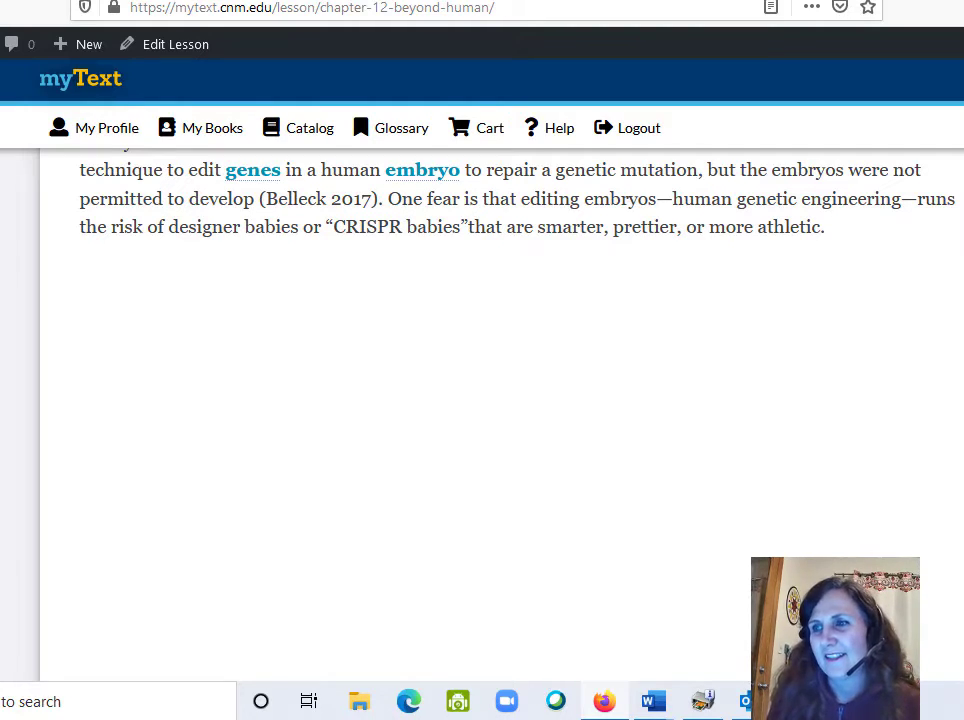
{"action": "scroll", "coordinate": [500, 400], "scroll_direction": "down", "scroll_amount": 20}
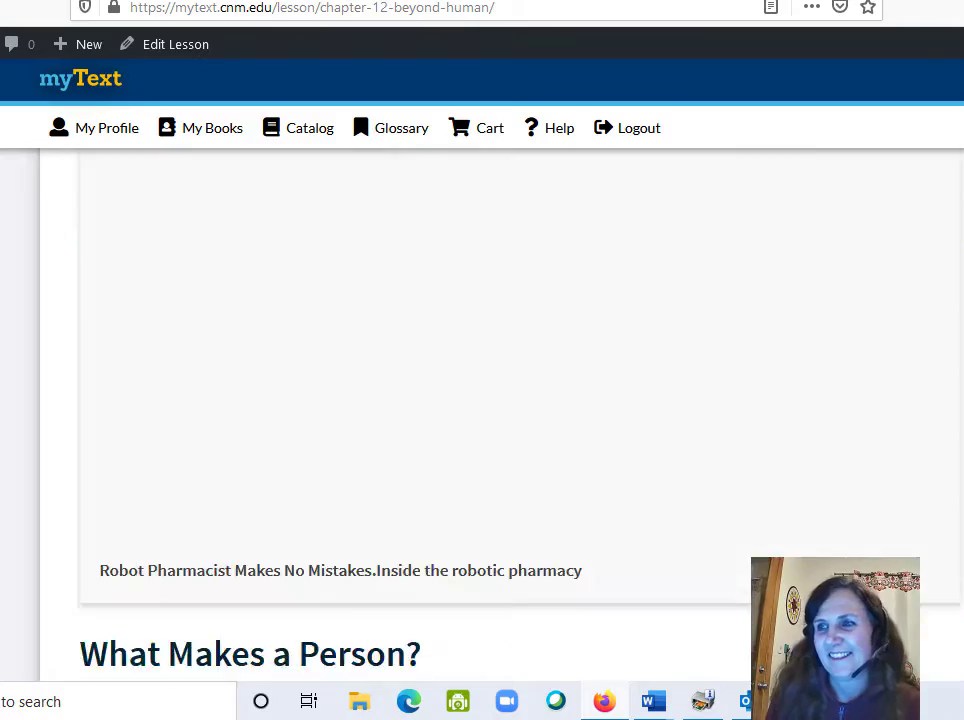
{"action": "scroll", "coordinate": [500, 400], "scroll_direction": "down", "scroll_amount": 20}
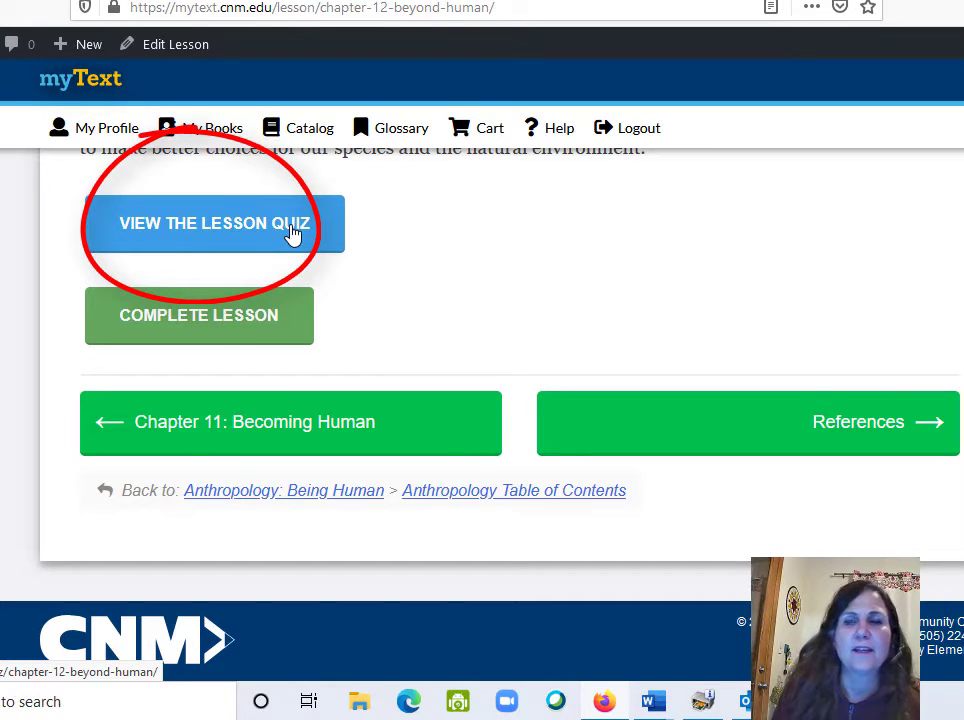
Open the Beyond Human lesson quiz, then switch back to the Brightspace Module 1 tab.
{"action": "left_click", "coordinate": [292, 232]}
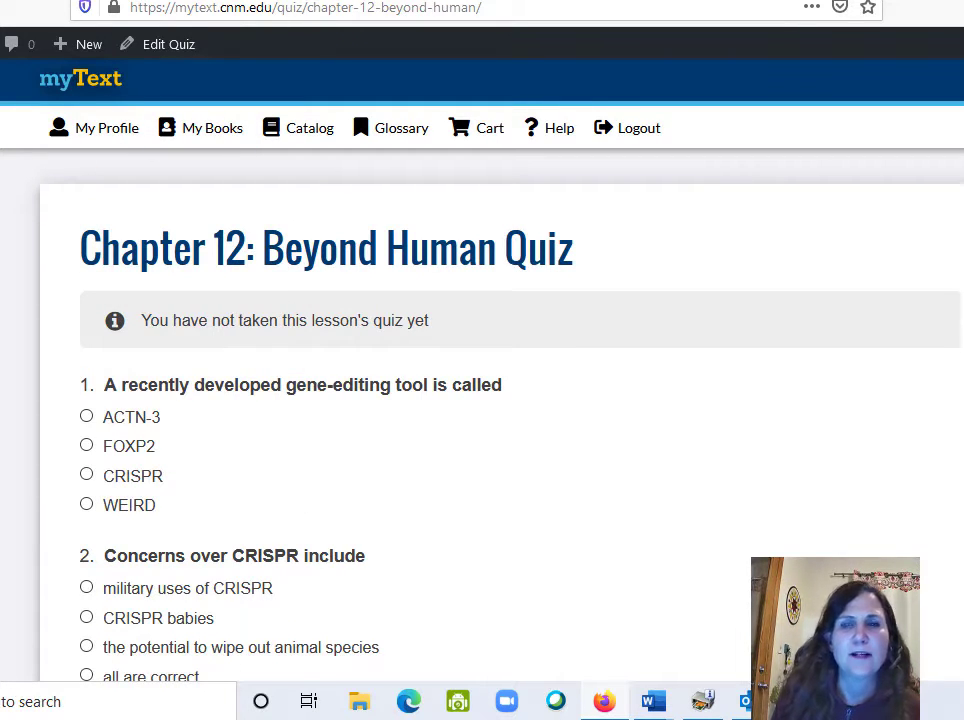
{"action": "key", "text": "ctrl+shift+Tab"}
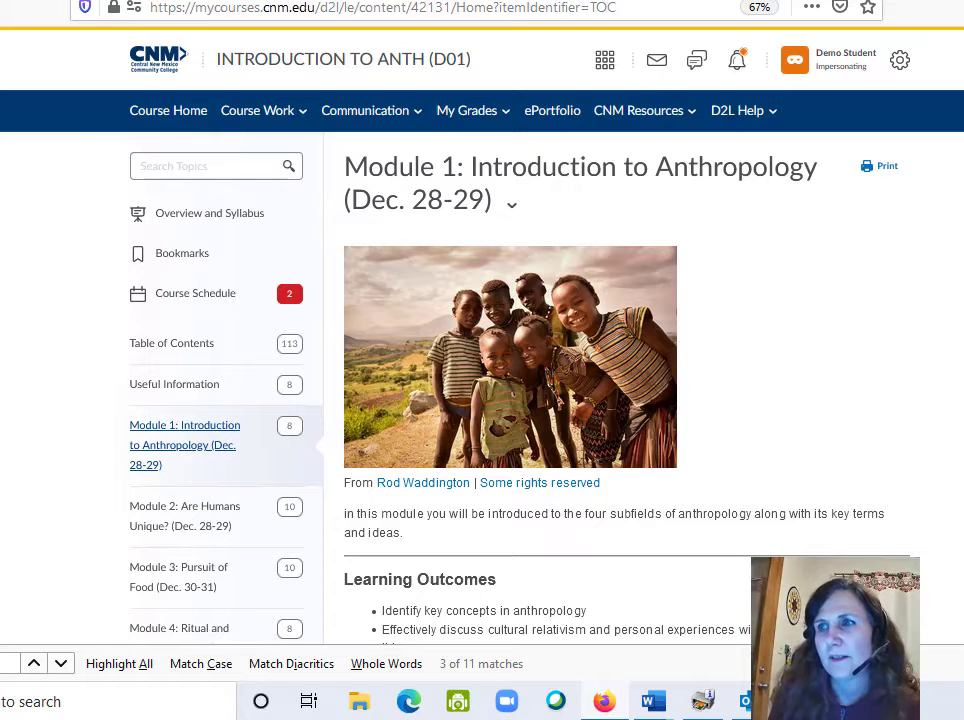
{"action": "scroll", "coordinate": [216, 202], "scroll_direction": "down", "scroll_amount": 5}
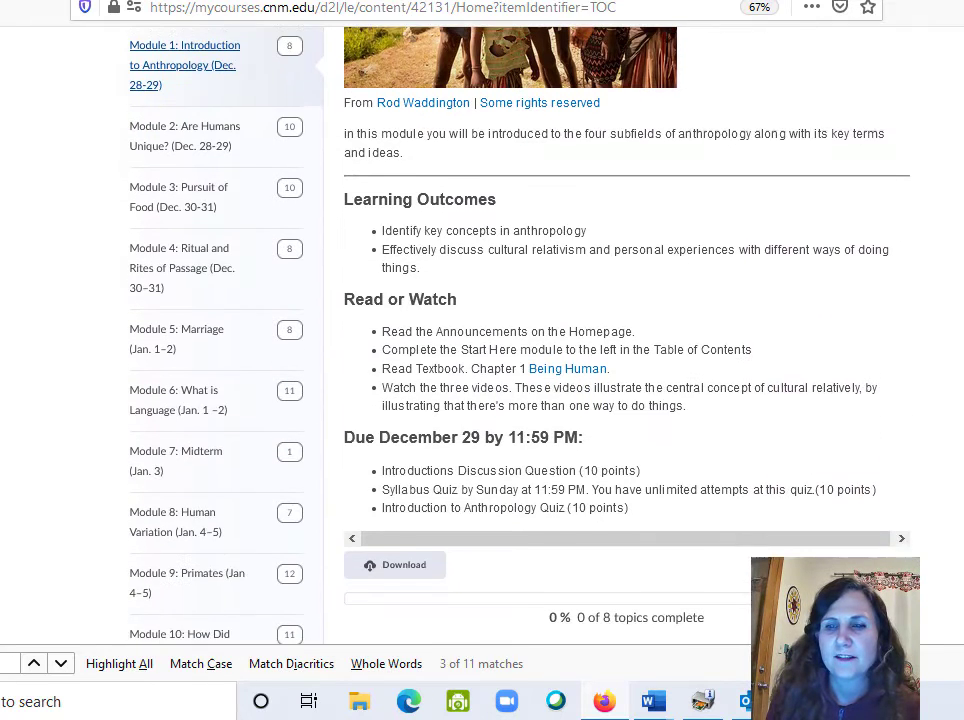
{"action": "scroll", "coordinate": [500, 300], "scroll_direction": "up", "scroll_amount": 2}
{"action": "scroll", "coordinate": [500, 330], "scroll_direction": "down", "scroll_amount": 4}
{"action": "scroll", "coordinate": [500, 330], "scroll_direction": "down", "scroll_amount": 6}
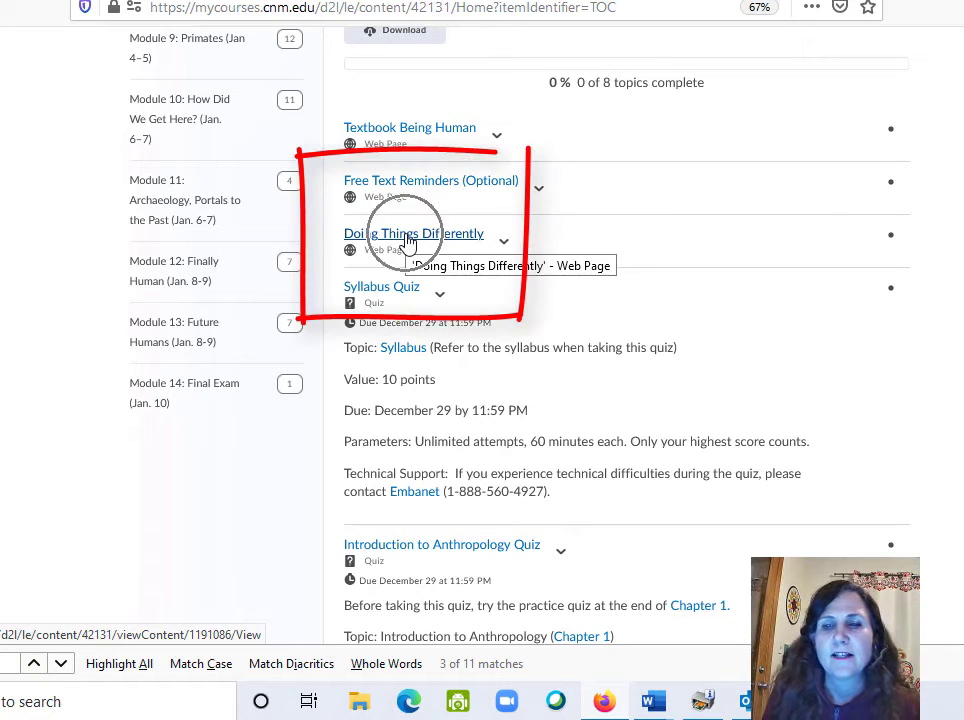
Open Doing Things Differently and review its questions to consider and example videos.
{"action": "left_click", "coordinate": [407, 243]}
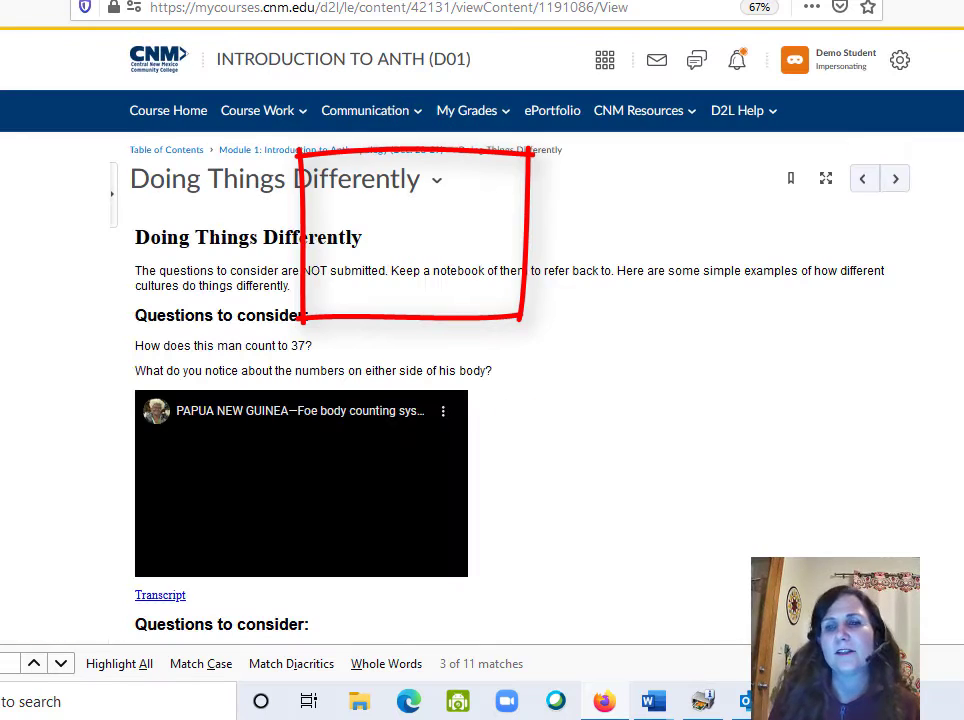
{"action": "scroll", "coordinate": [222, 352], "scroll_direction": "down", "scroll_amount": 10}
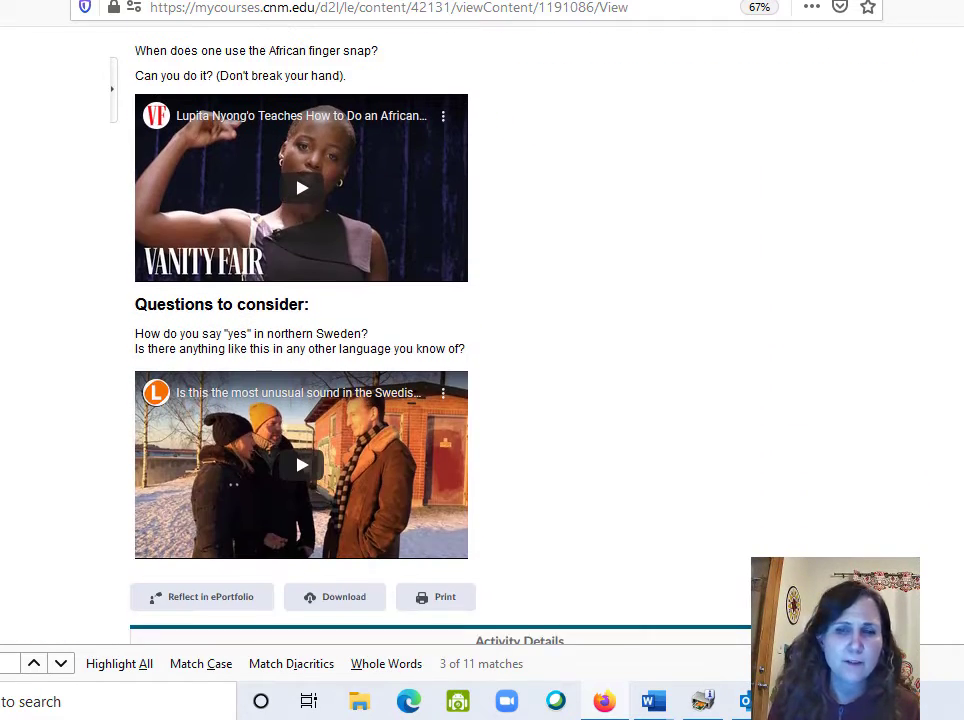
{"action": "scroll", "coordinate": [98, 120], "scroll_direction": "up", "scroll_amount": 7}
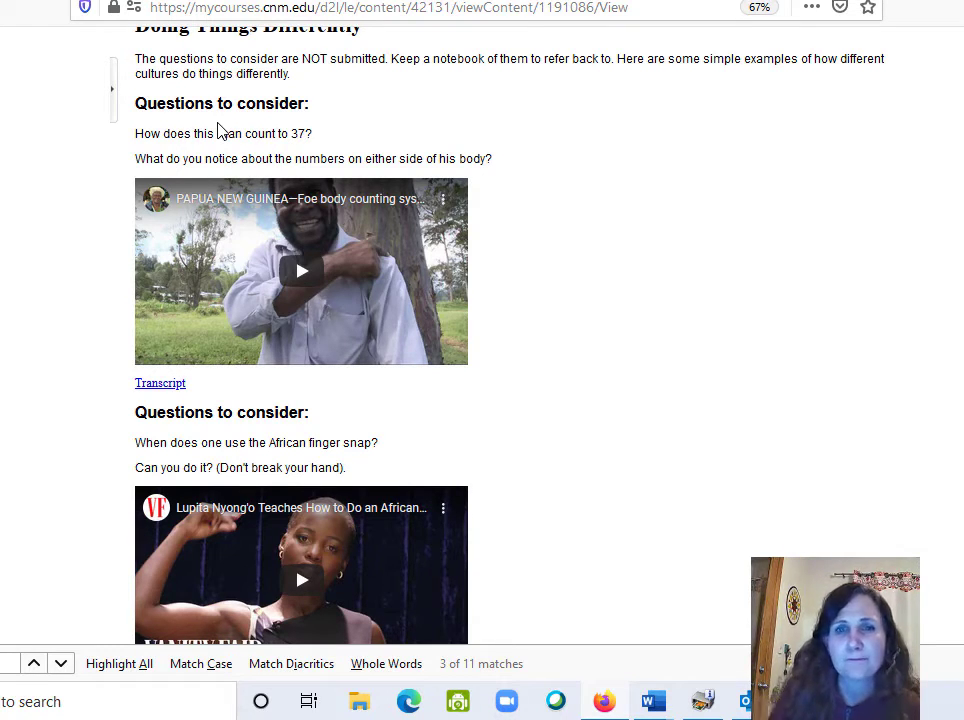
{"action": "scroll", "coordinate": [480, 350], "scroll_direction": "up", "scroll_amount": 3}
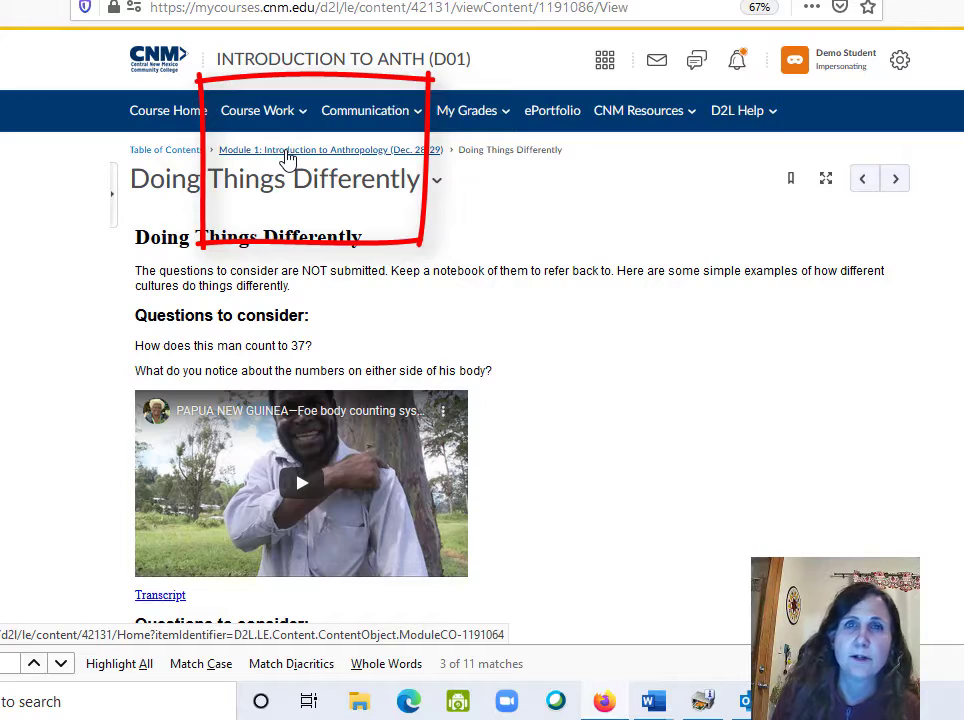
Return to Module 1 and scroll to the Introductions Discussion Forum, due December 29.
{"action": "left_click", "coordinate": [288, 158]}
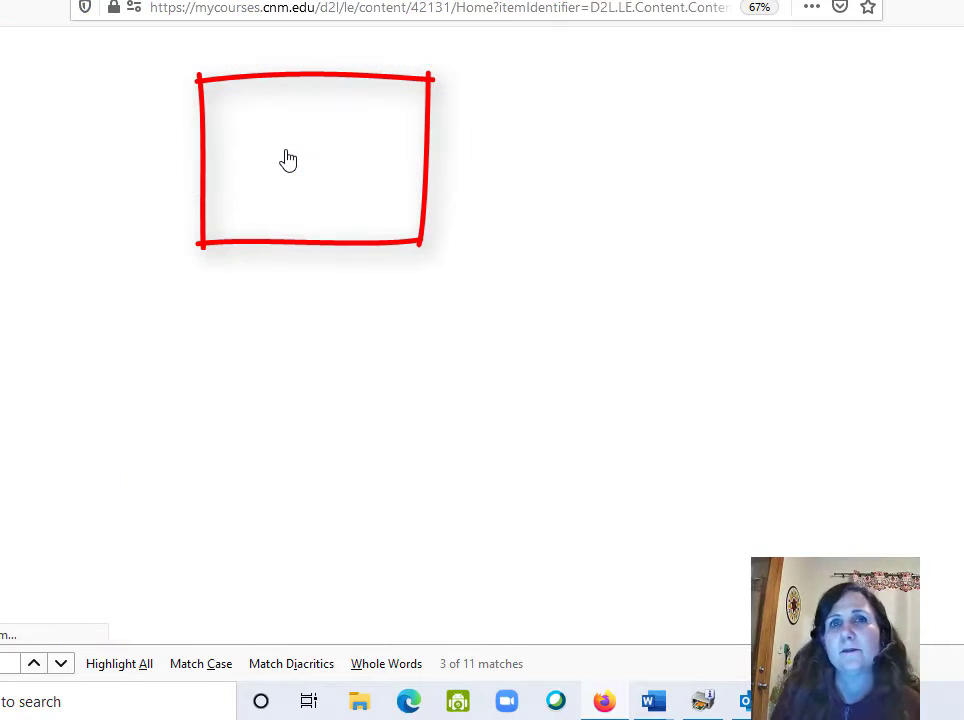
{"action": "scroll", "coordinate": [620, 400], "scroll_direction": "down", "scroll_amount": 7}
{"action": "scroll", "coordinate": [620, 400], "scroll_direction": "down", "scroll_amount": 5}
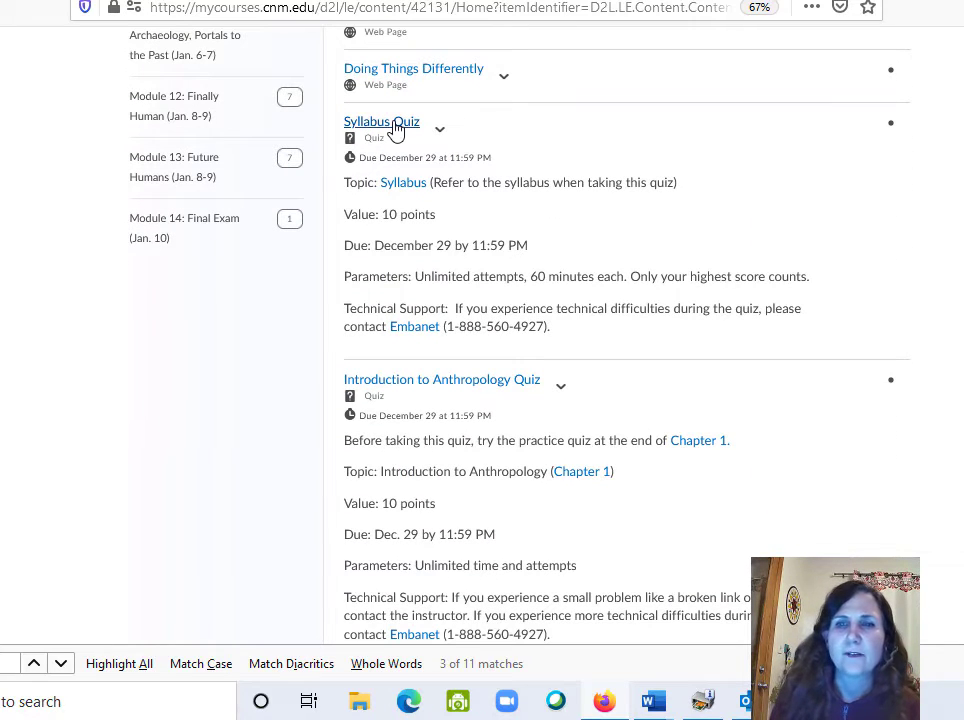
{"action": "left_click", "coordinate": [397, 128]}
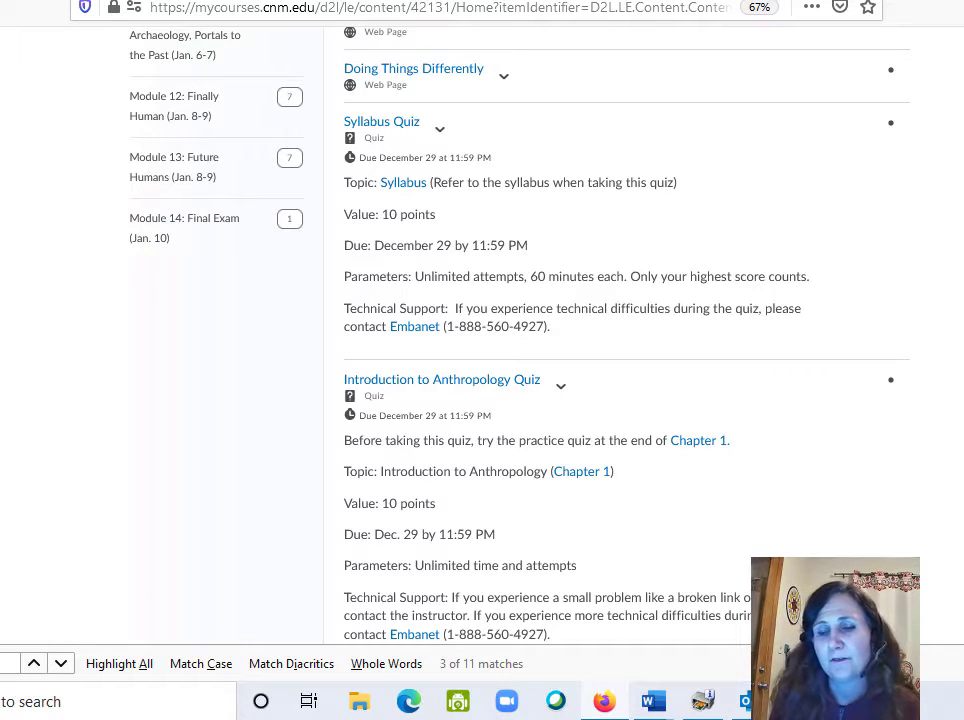
{"action": "scroll", "coordinate": [620, 340], "scroll_direction": "down", "scroll_amount": 6}
{"action": "scroll", "coordinate": [620, 340], "scroll_direction": "down", "scroll_amount": 3}
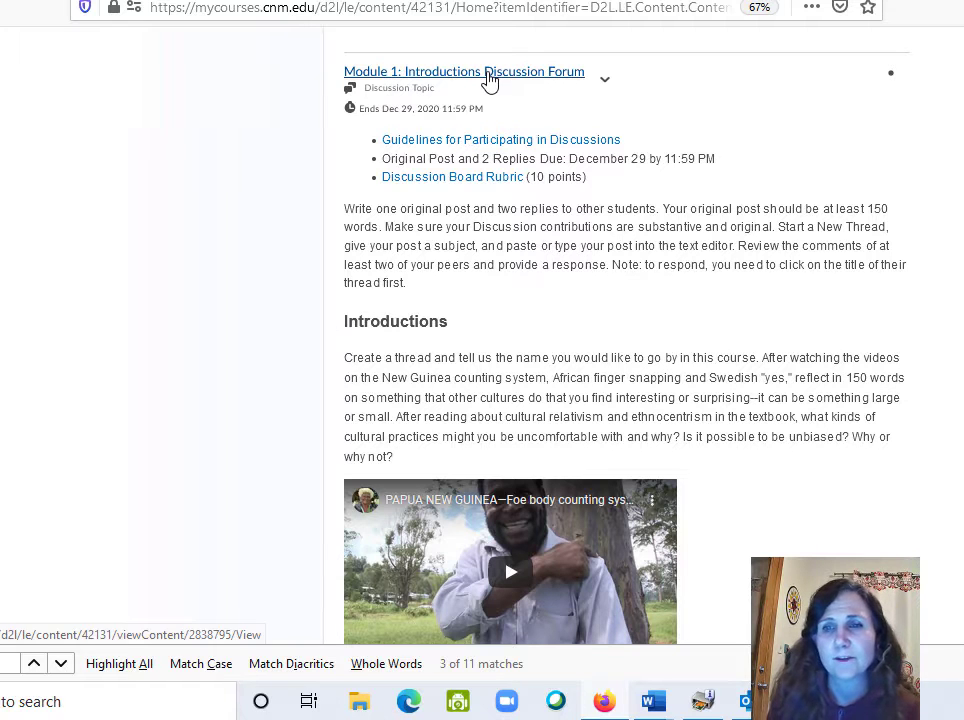
Open the Module 1: Introductions Discussion Forum and scroll to Start a New Thread.
{"action": "left_click", "coordinate": [489, 80]}
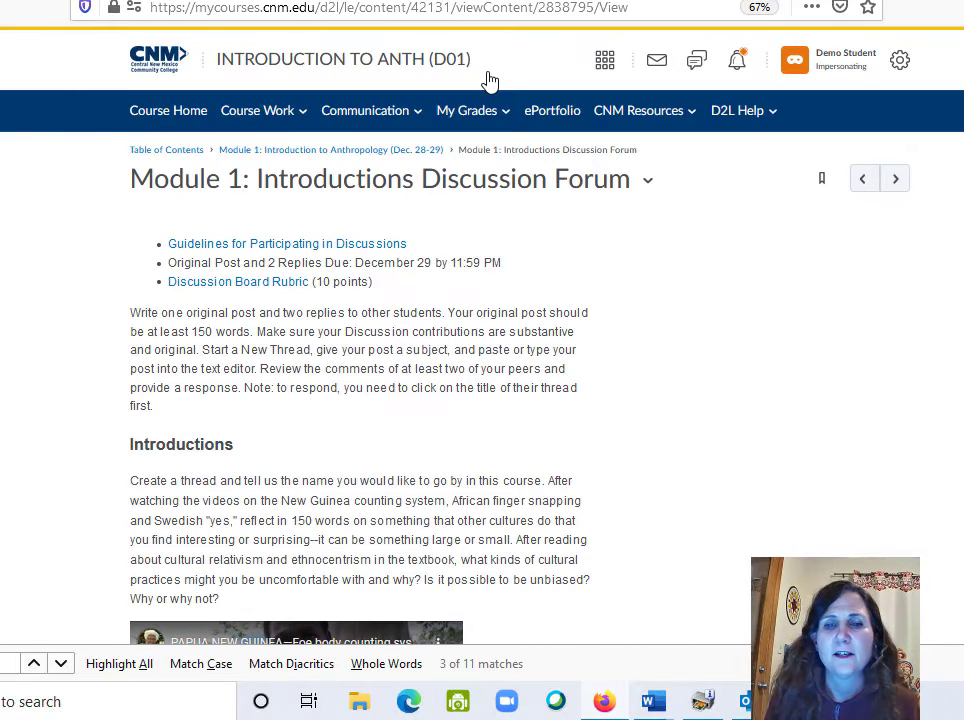
{"action": "scroll", "coordinate": [218, 266], "scroll_direction": "down", "scroll_amount": 10}
{"action": "scroll", "coordinate": [218, 98], "scroll_direction": "down", "scroll_amount": 5}
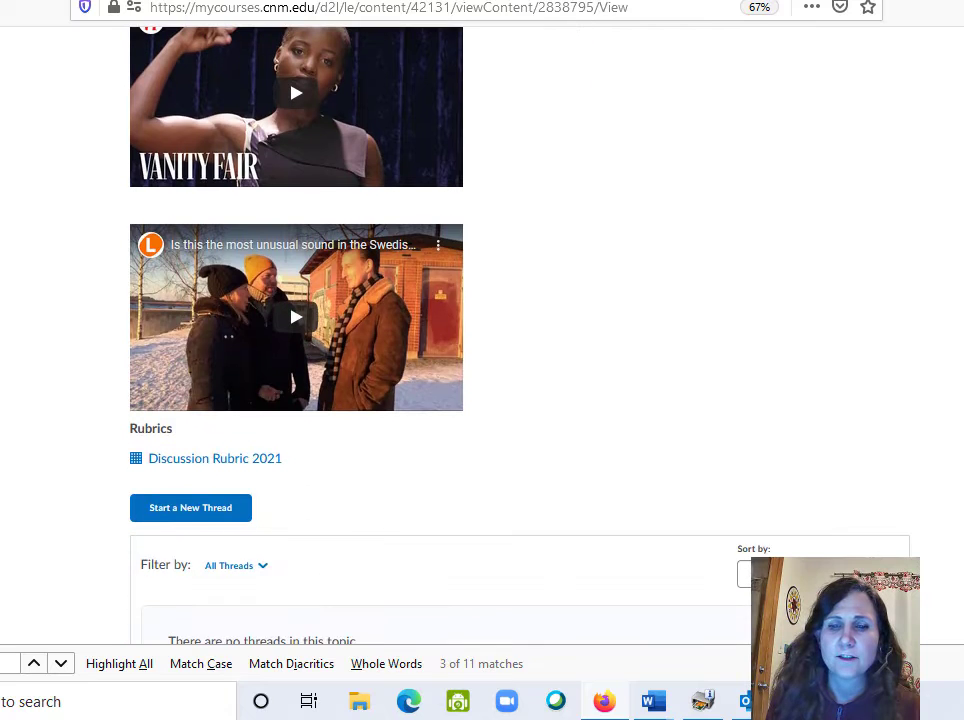
{"action": "scroll", "coordinate": [218, 227], "scroll_direction": "up", "scroll_amount": 6}
{"action": "scroll", "coordinate": [218, 176], "scroll_direction": "down", "scroll_amount": 8}
{"action": "scroll", "coordinate": [218, 139], "scroll_direction": "down", "scroll_amount": 2}
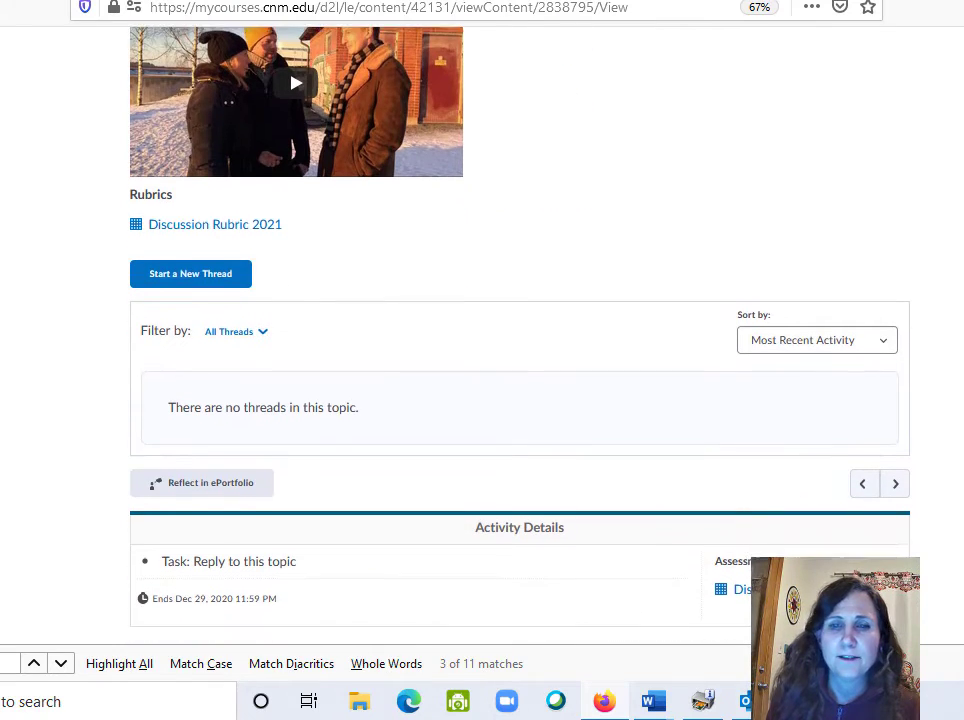
Post a new thread with subject 'Hello' and message 'Myname is...'.
{"action": "left_click", "coordinate": [209, 278]}
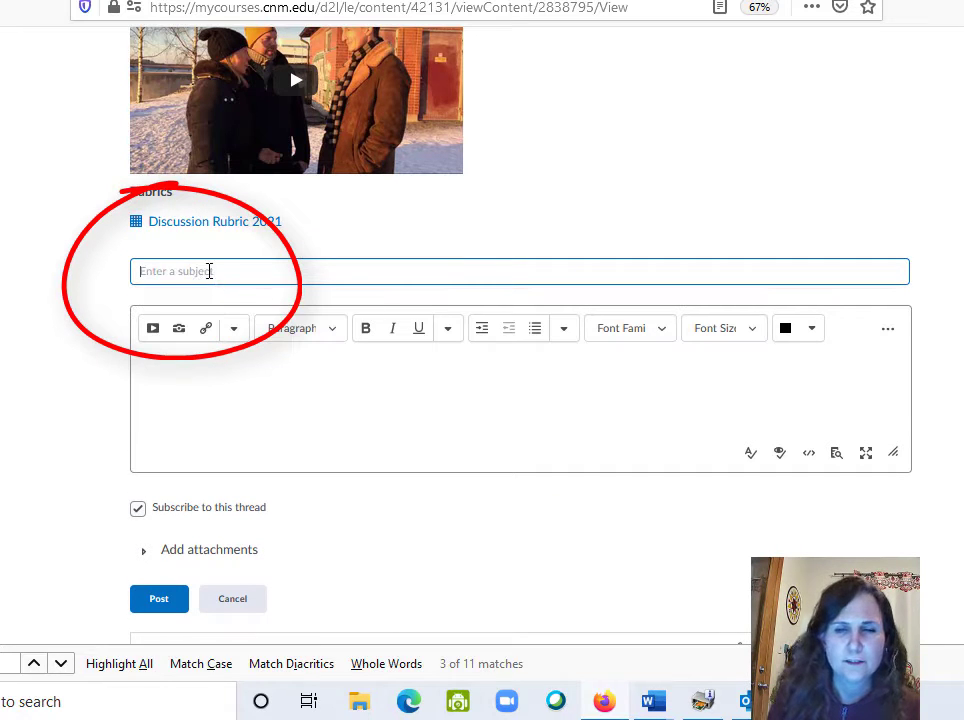
{"action": "type", "text": "Hello"}
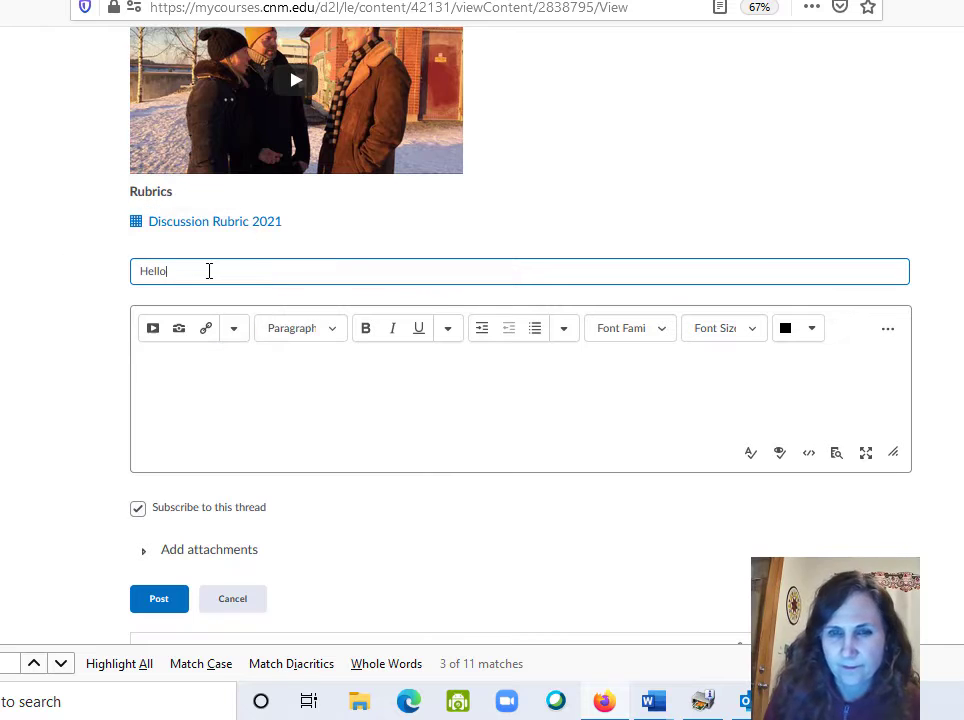
{"action": "left_click", "coordinate": [192, 428]}
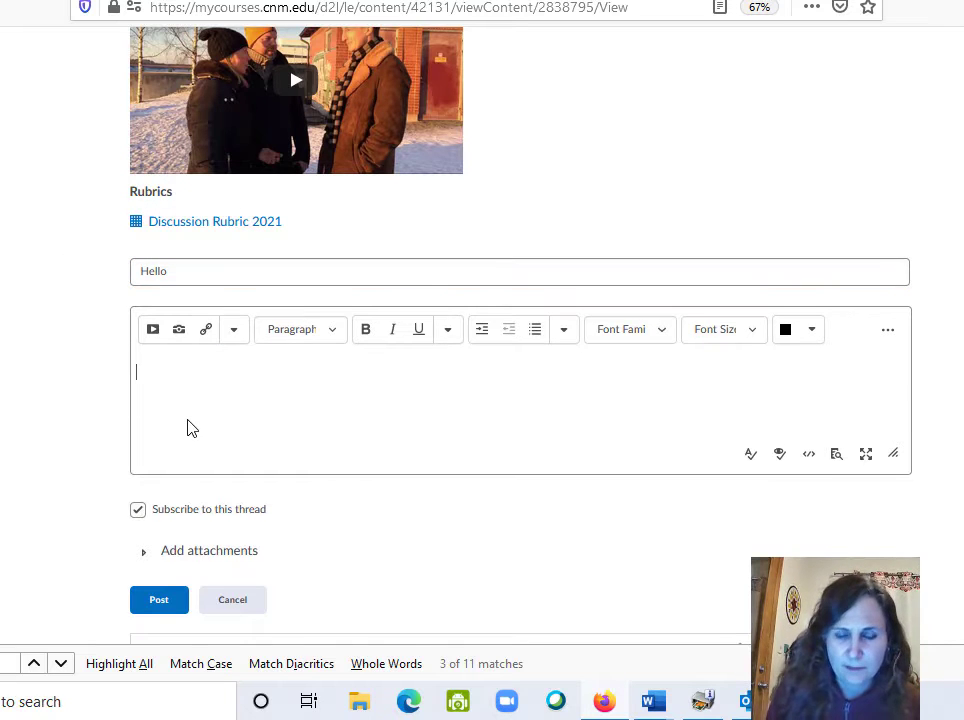
{"action": "type", "text": "Myname is"}
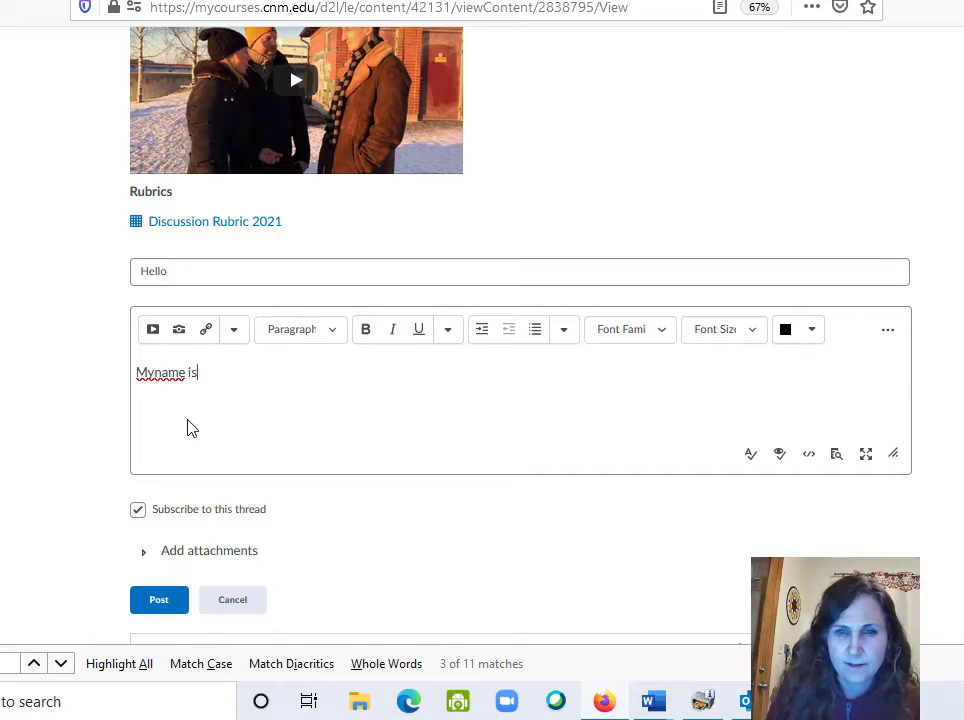
{"action": "type", "text": "..."}
{"action": "left_click", "coordinate": [164, 603]}
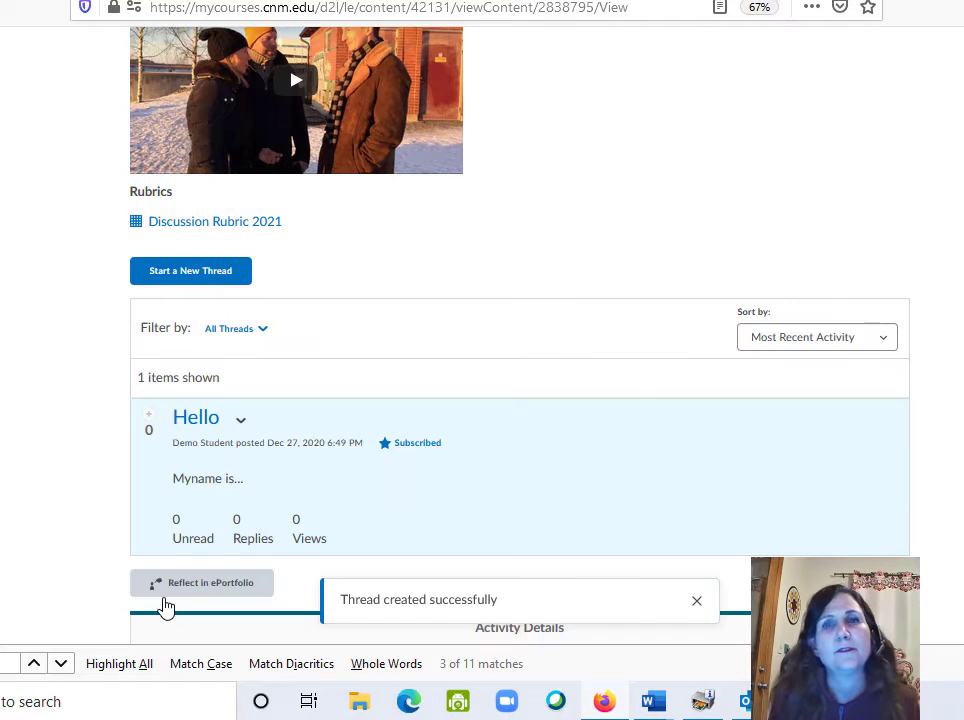
{"action": "scroll", "coordinate": [166, 606], "scroll_direction": "down", "scroll_amount": 1}
{"action": "scroll", "coordinate": [343, 300], "scroll_direction": "down", "scroll_amount": 1}
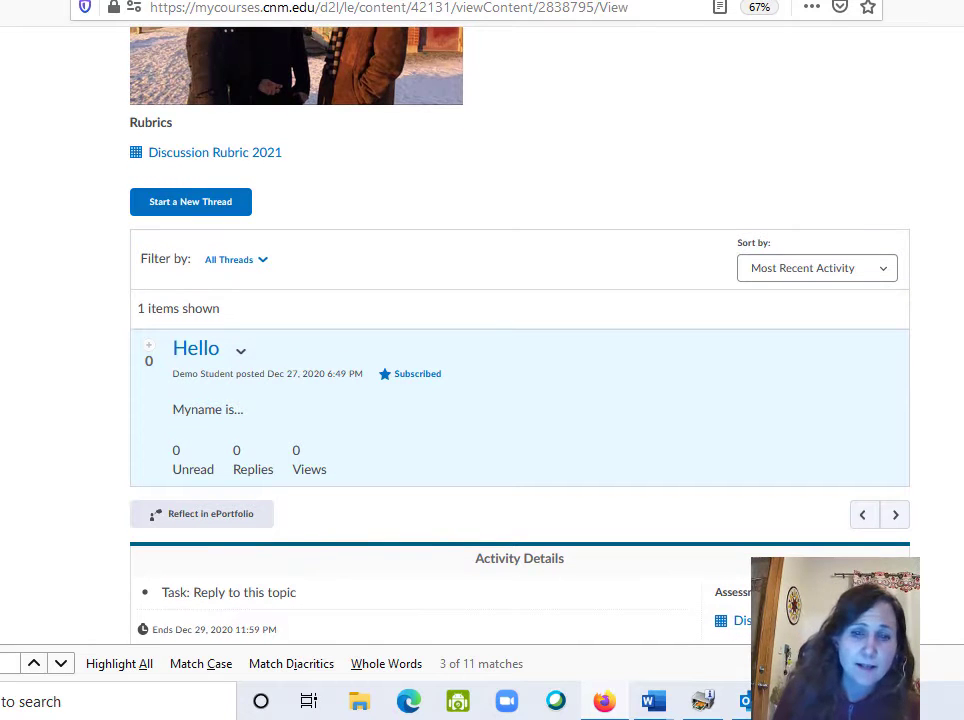
Reply to the Hello discussion thread with a message reading 'Hello'.
{"action": "left_click", "coordinate": [203, 357]}
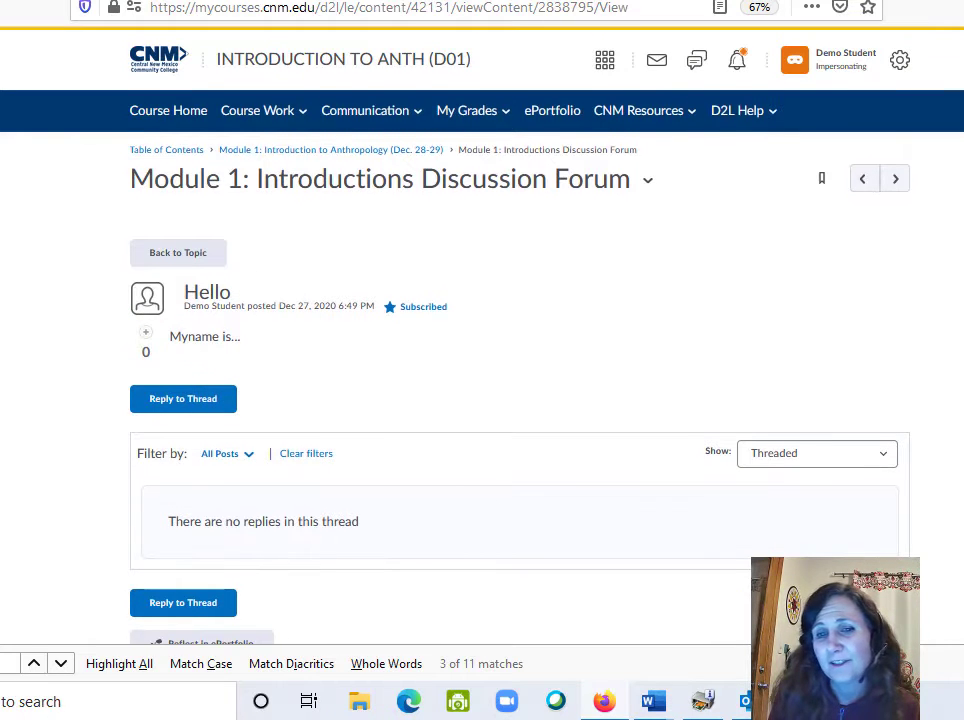
{"action": "scroll", "coordinate": [480, 350], "scroll_direction": "down", "scroll_amount": 2}
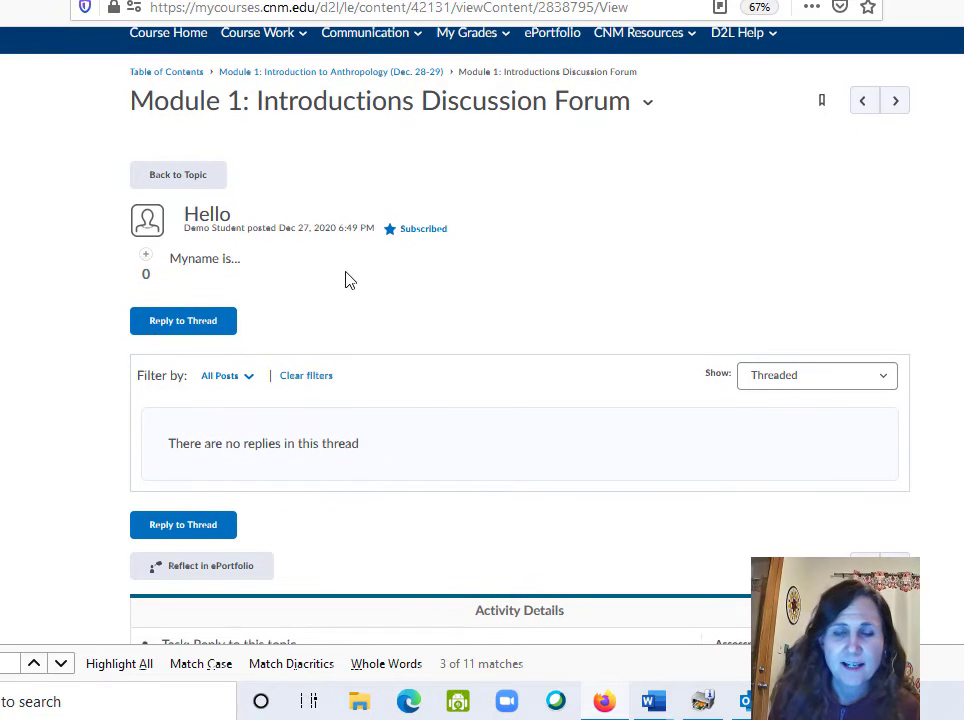
{"action": "left_click", "coordinate": [201, 327]}
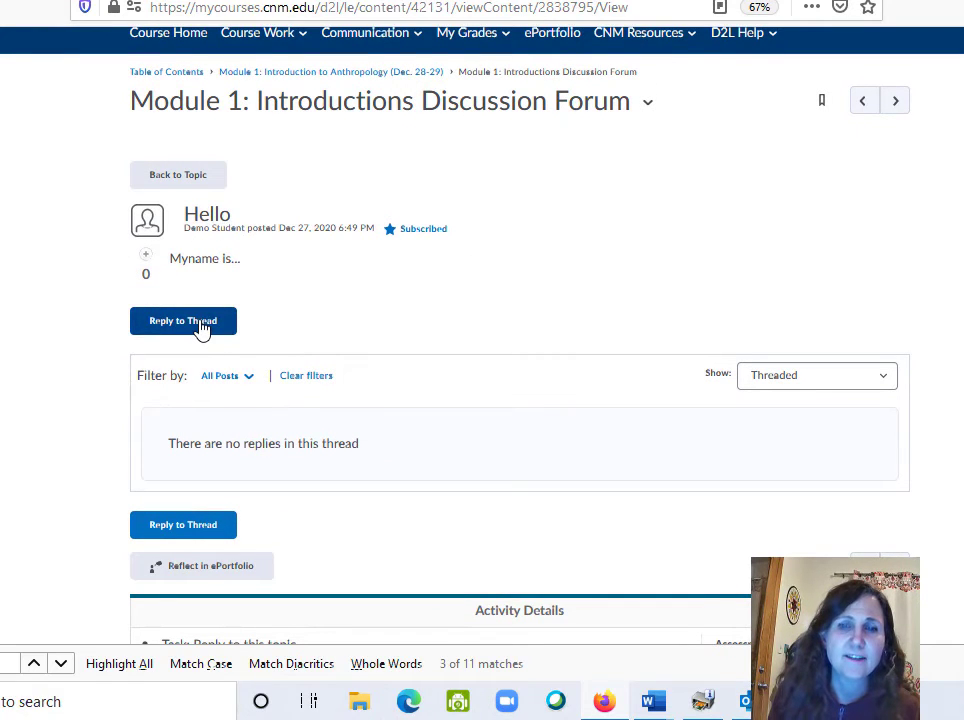
{"action": "left_click", "coordinate": [209, 413]}
{"action": "type", "text": "Hello"}
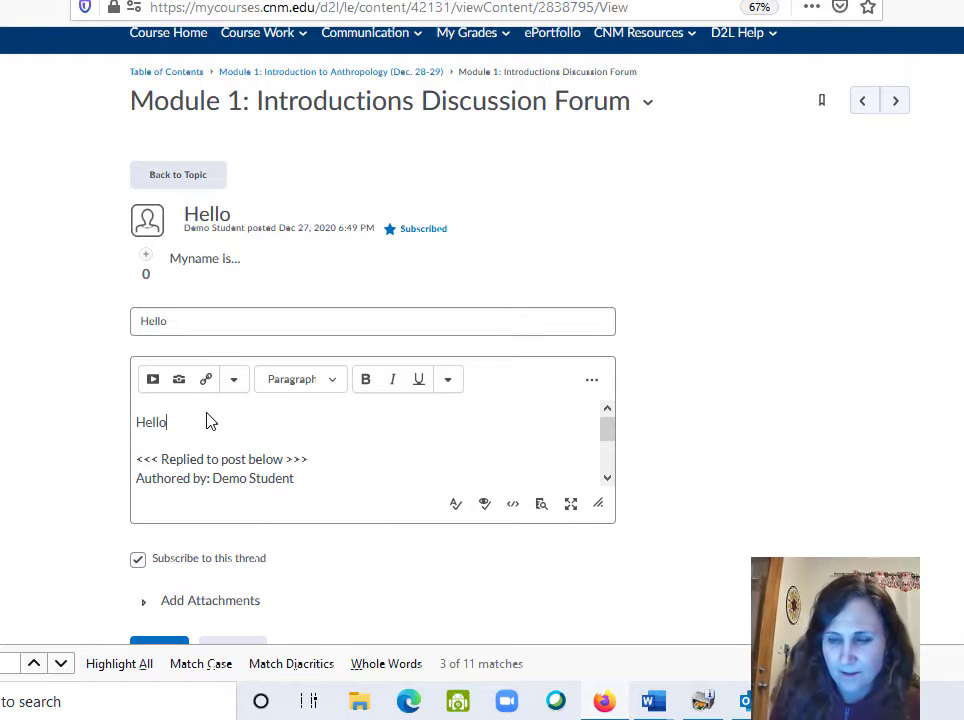
{"action": "scroll", "coordinate": [605, 374], "scroll_direction": "down", "scroll_amount": 3}
{"action": "left_click", "coordinate": [156, 473]}
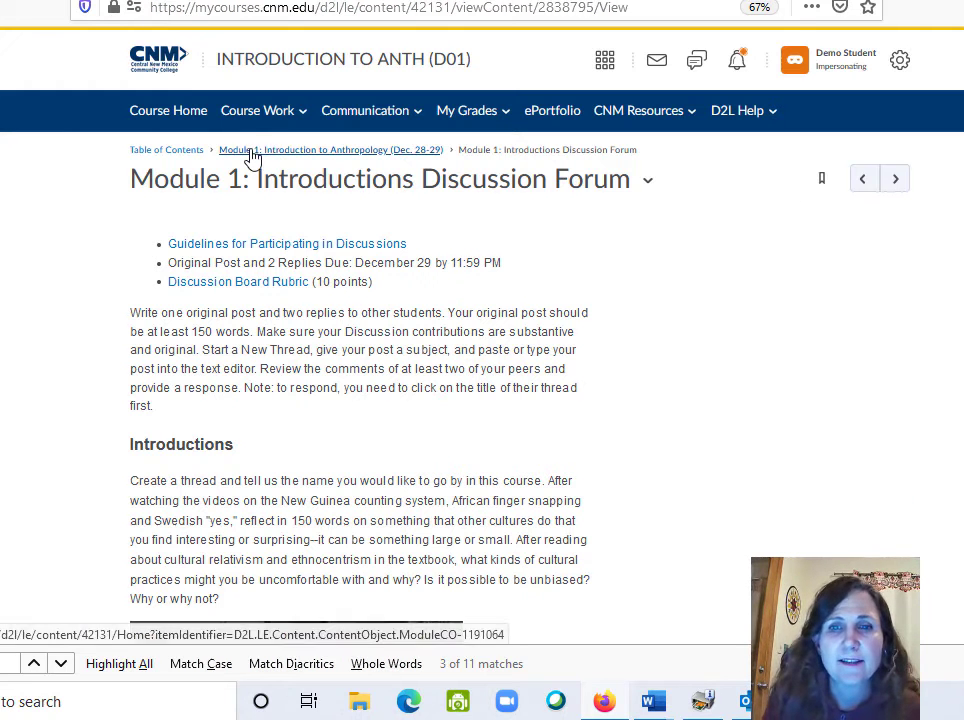
{"action": "left_click", "coordinate": [187, 162]}
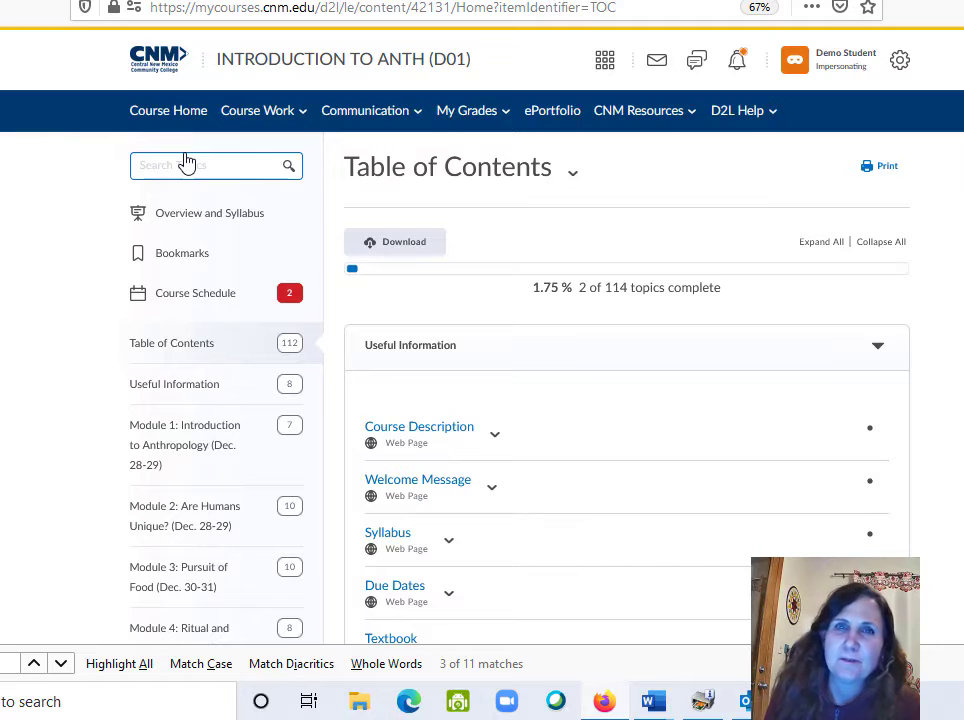
{"action": "scroll", "coordinate": [186, 163], "scroll_direction": "down", "scroll_amount": 4}
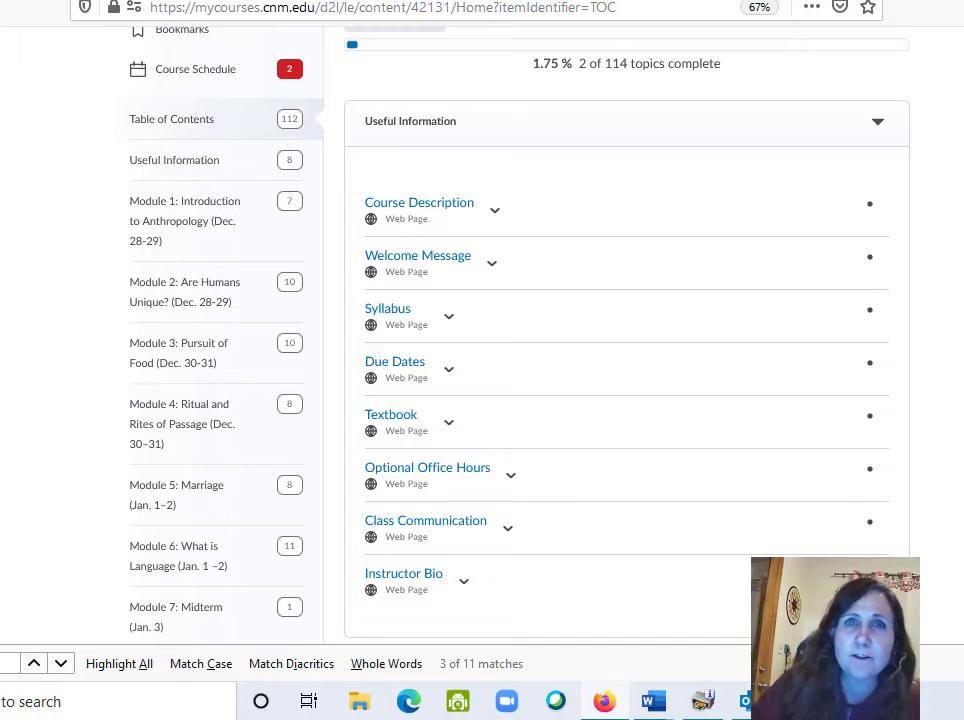
Open Module 4: Ritual and Rites of Passage and scroll its topics to Film Response 1 Instructions.
{"action": "left_click", "coordinate": [150, 414]}
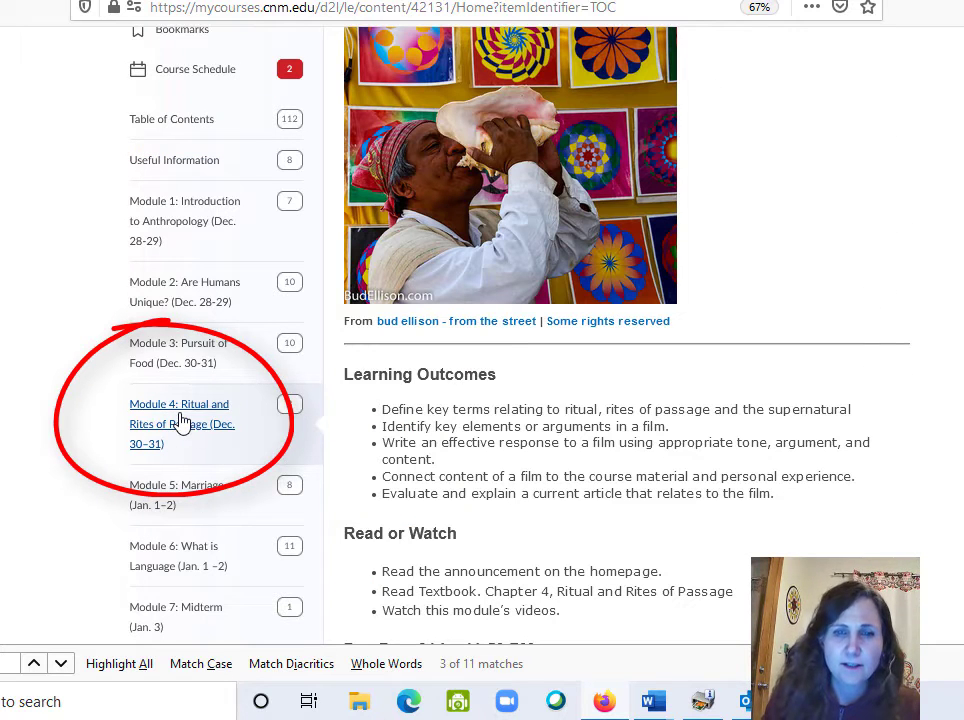
{"action": "scroll", "coordinate": [480, 330], "scroll_direction": "up", "scroll_amount": 4}
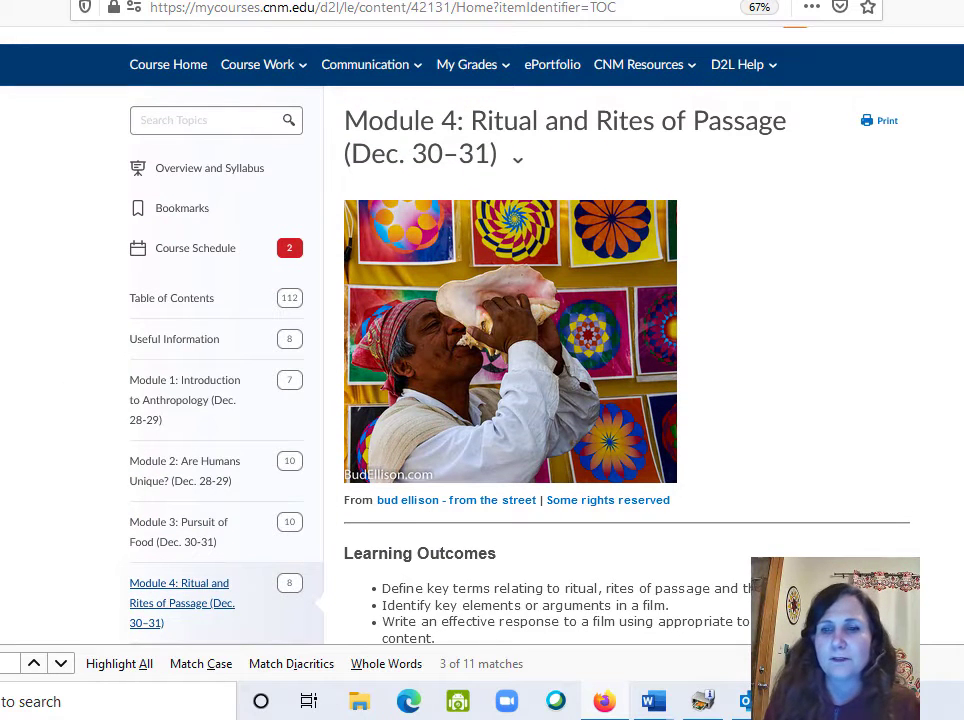
{"action": "scroll", "coordinate": [463, 176], "scroll_direction": "down", "scroll_amount": 10}
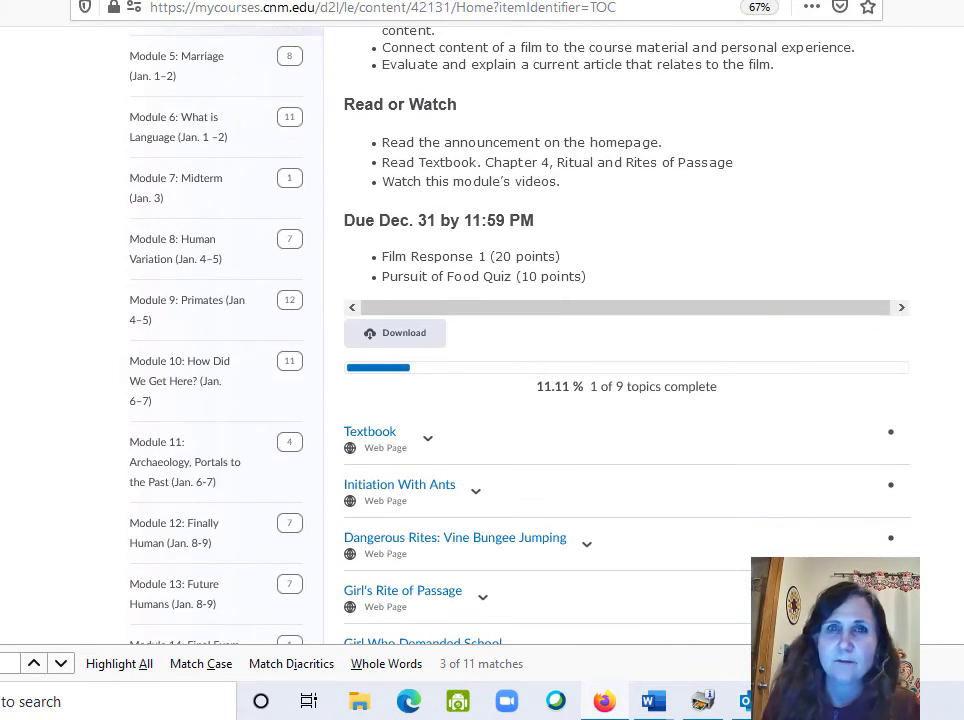
{"action": "scroll", "coordinate": [480, 330], "scroll_direction": "down", "scroll_amount": 5}
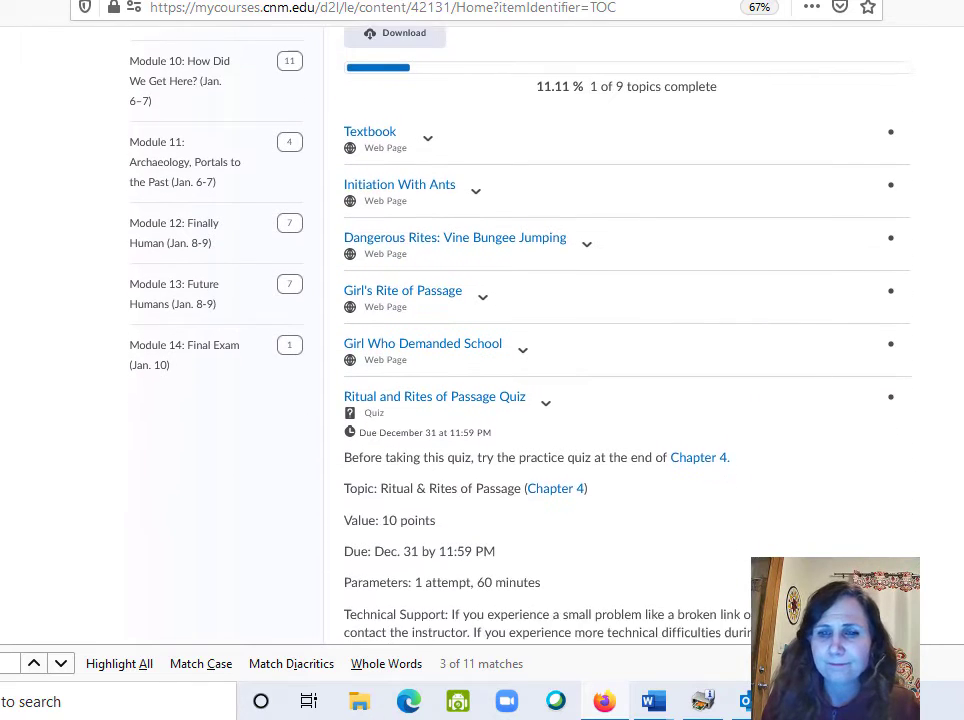
{"action": "scroll", "coordinate": [480, 330], "scroll_direction": "down", "scroll_amount": 4}
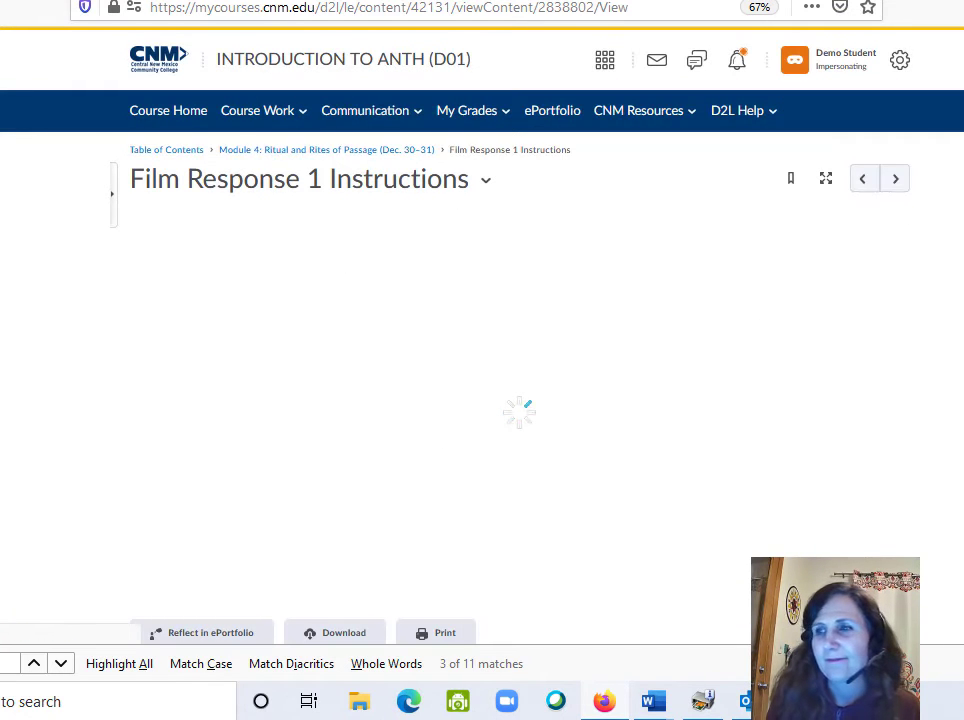
Scroll through the Film Response 1 Instructions to read the seven numbered requirements, including the 700-word response.
{"action": "scroll", "coordinate": [482, 360], "scroll_direction": "down", "scroll_amount": 1}
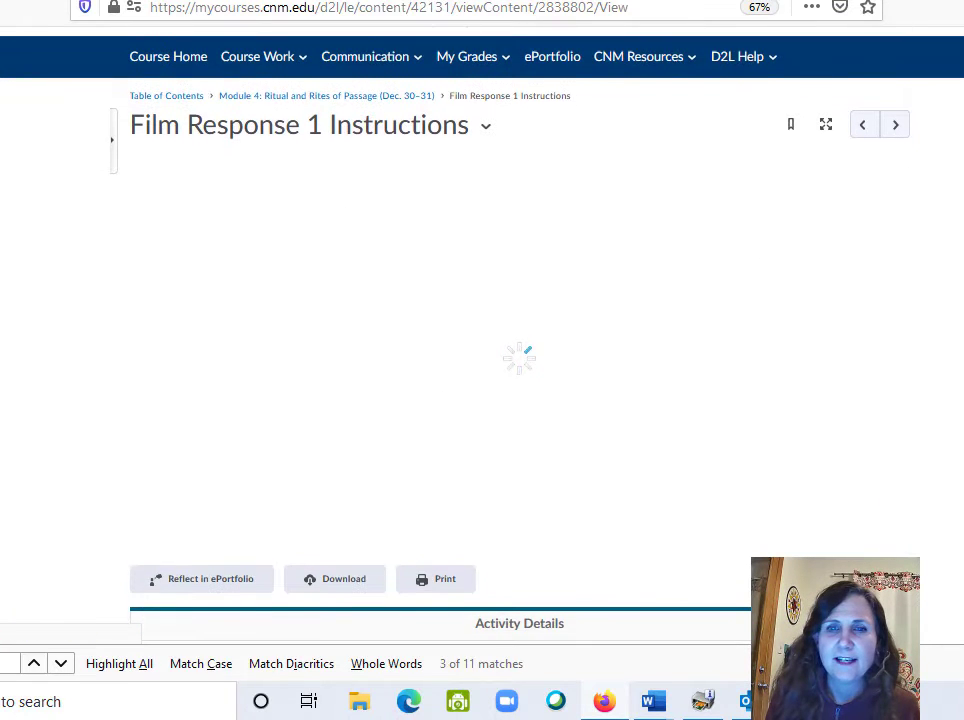
{"action": "scroll", "coordinate": [482, 360], "scroll_direction": "down", "scroll_amount": 2}
{"action": "scroll", "coordinate": [482, 360], "scroll_direction": "down", "scroll_amount": 7}
{"action": "scroll", "coordinate": [482, 360], "scroll_direction": "up", "scroll_amount": 1}
{"action": "scroll", "coordinate": [482, 360], "scroll_direction": "up", "scroll_amount": 1}
{"action": "scroll", "coordinate": [482, 360], "scroll_direction": "up", "scroll_amount": 1}
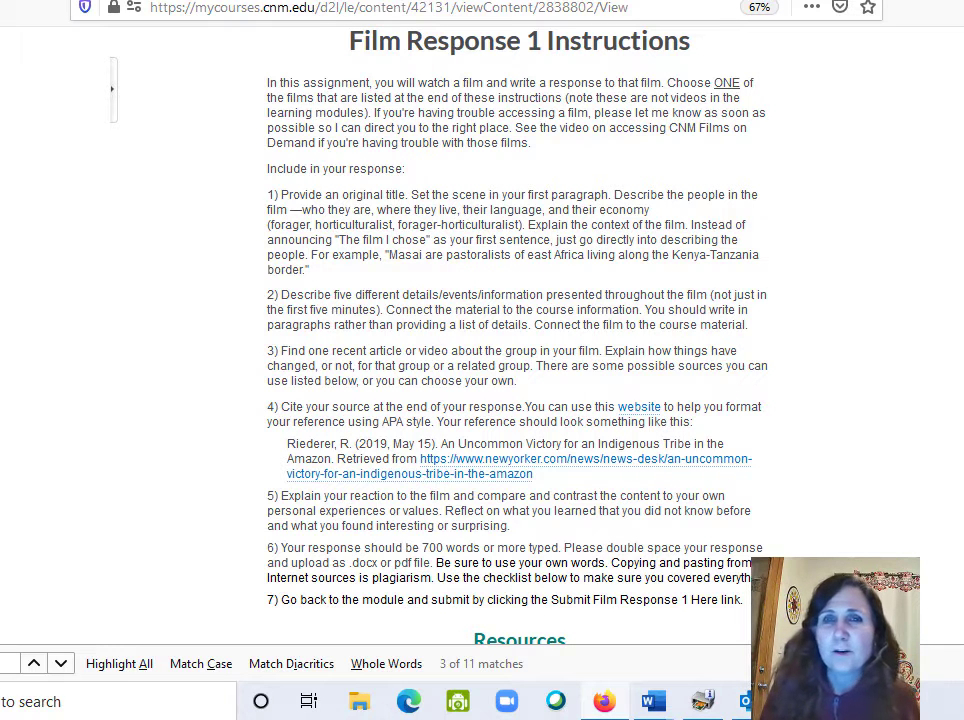
Expand the Checklist and Grading Rubric and the Films list, and read through them.
{"action": "scroll", "coordinate": [519, 350], "scroll_direction": "down", "scroll_amount": 5}
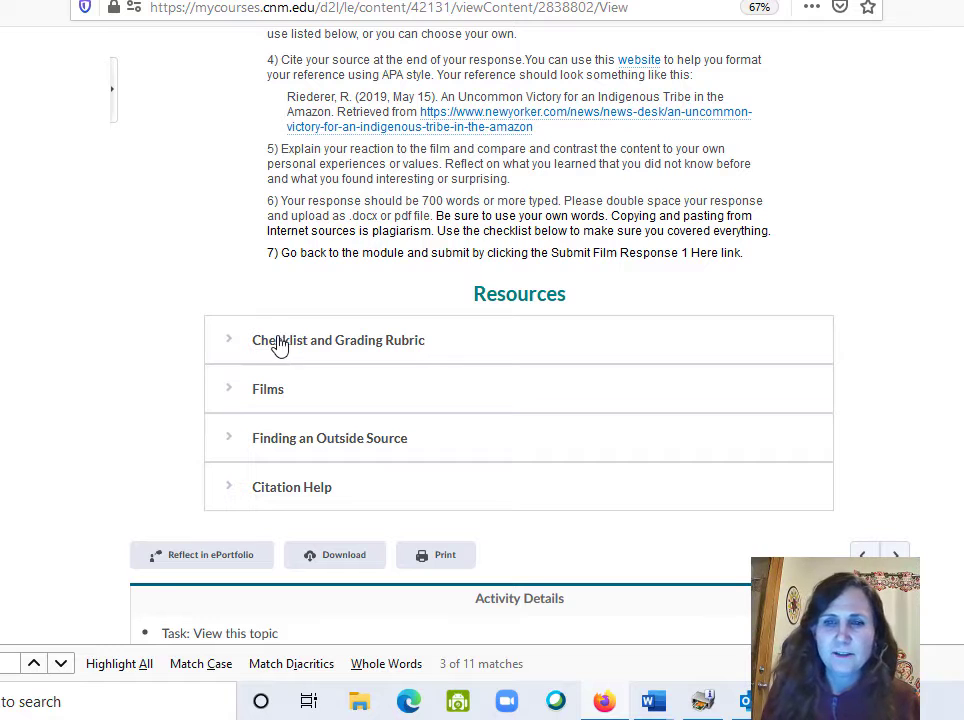
{"action": "left_click", "coordinate": [275, 345]}
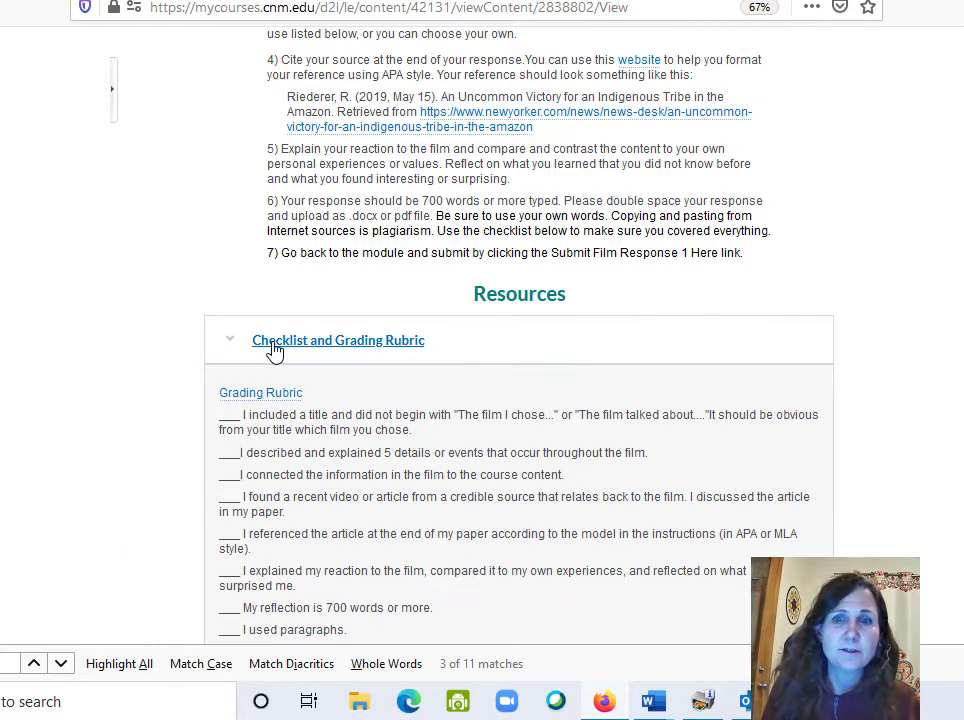
{"action": "scroll", "coordinate": [519, 350], "scroll_direction": "down", "scroll_amount": 5}
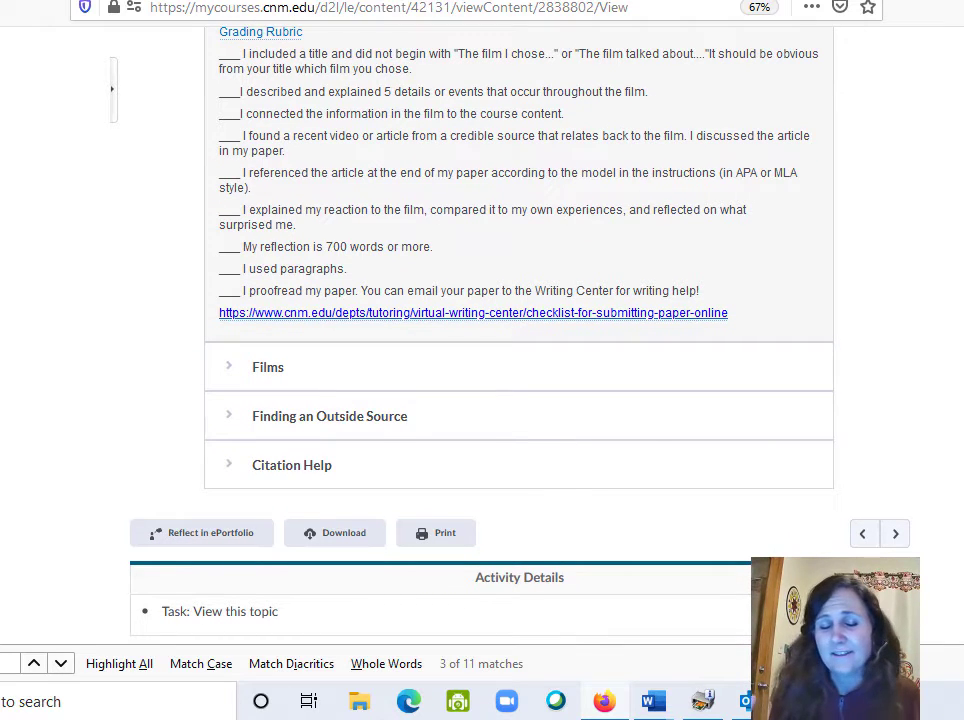
{"action": "left_click", "coordinate": [270, 372]}
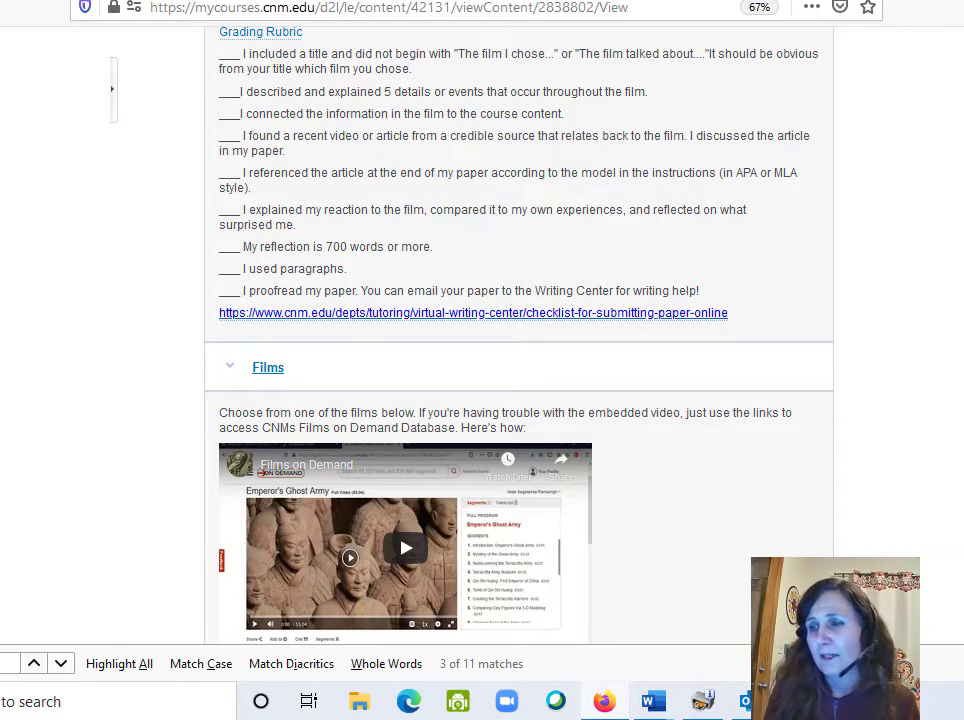
{"action": "scroll", "coordinate": [300, 401], "scroll_direction": "down", "scroll_amount": 5}
{"action": "scroll", "coordinate": [300, 172], "scroll_direction": "down", "scroll_amount": 6}
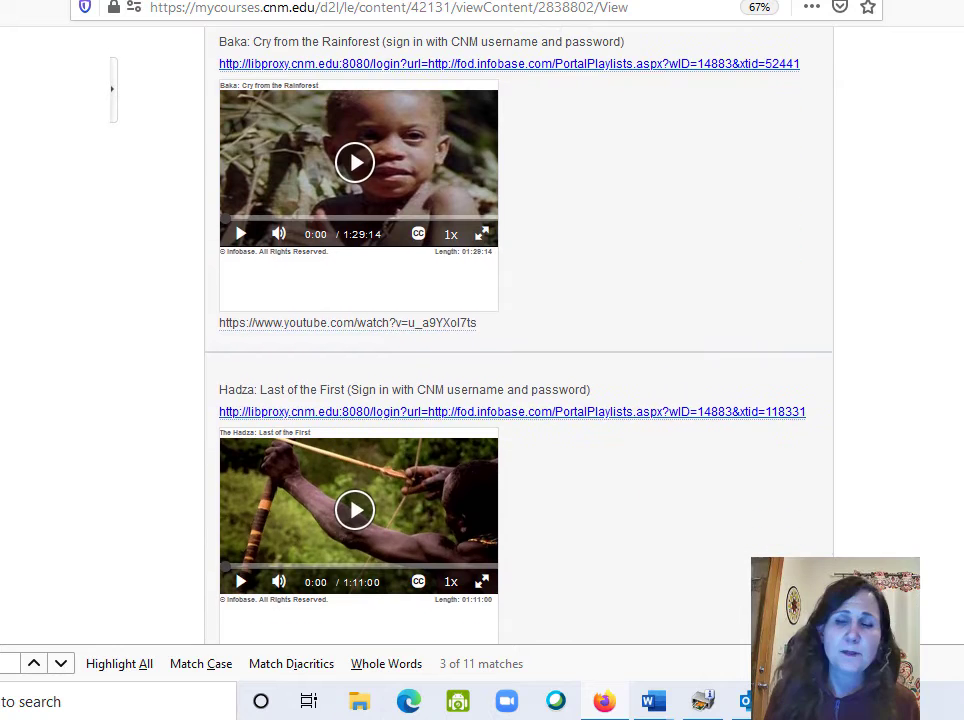
{"action": "scroll", "coordinate": [400, 330], "scroll_direction": "down", "scroll_amount": 8}
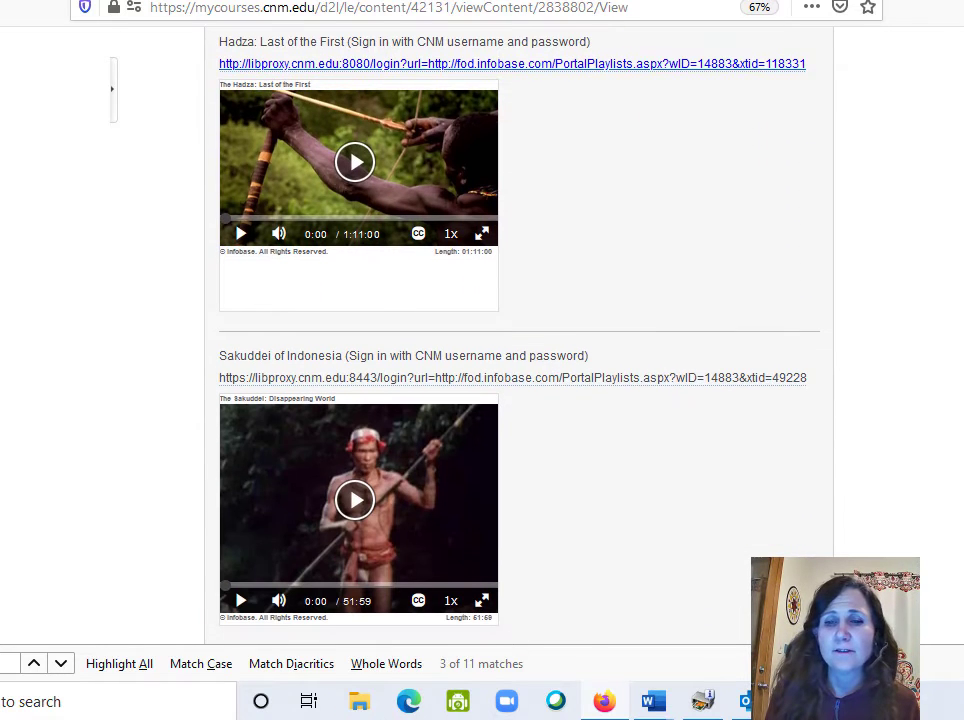
{"action": "scroll", "coordinate": [500, 350], "scroll_direction": "down", "scroll_amount": 4}
{"action": "scroll", "coordinate": [500, 350], "scroll_direction": "up", "scroll_amount": 8}
{"action": "scroll", "coordinate": [490, 330], "scroll_direction": "up", "scroll_amount": 14}
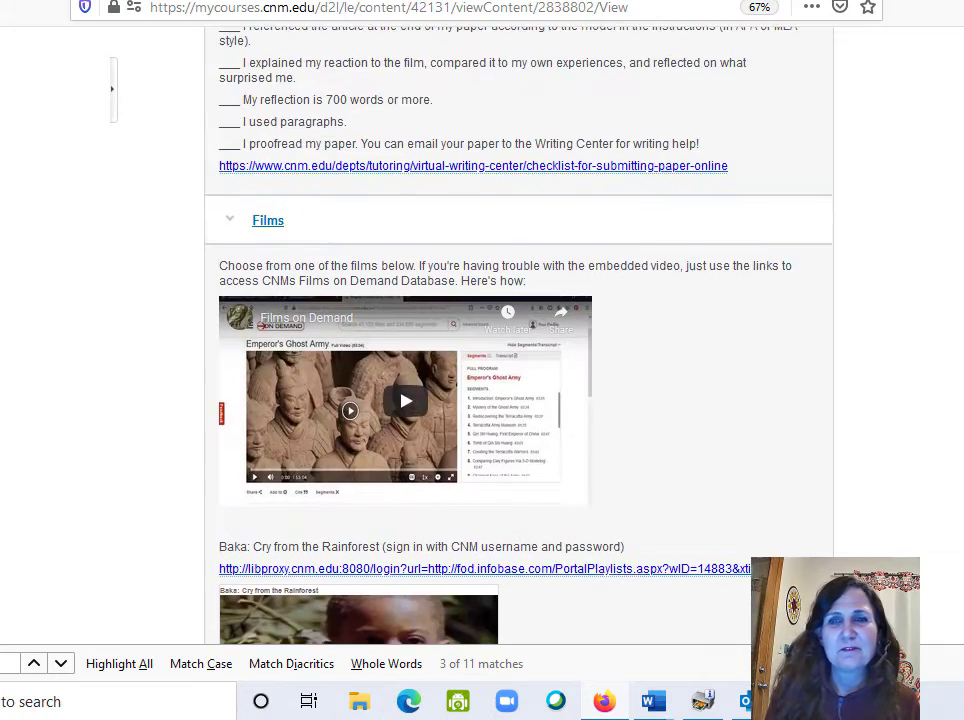
{"action": "scroll", "coordinate": [490, 330], "scroll_direction": "down", "scroll_amount": 11}
{"action": "scroll", "coordinate": [490, 330], "scroll_direction": "down", "scroll_amount": 15}
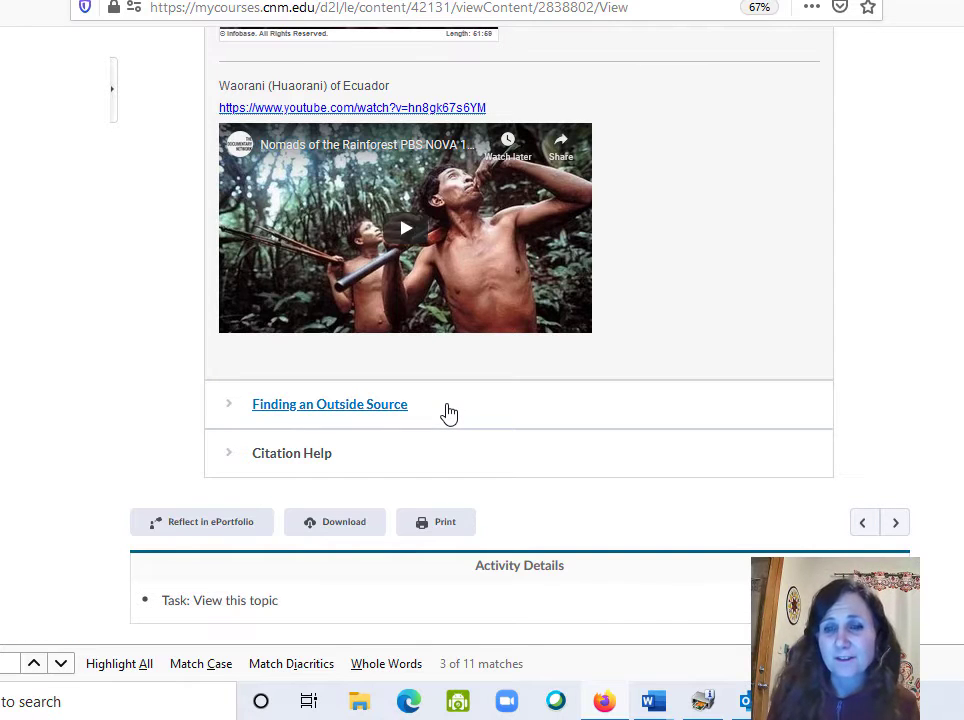
Expand the Finding an Outside Source and Citation Help sections and review them.
{"action": "left_click", "coordinate": [360, 406]}
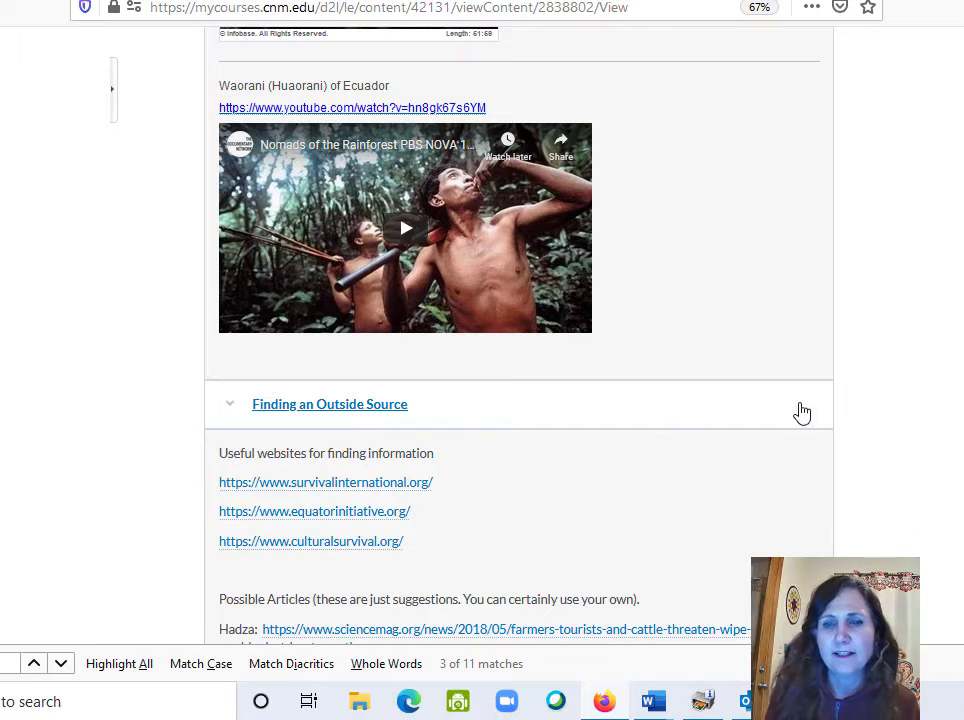
{"action": "scroll", "coordinate": [518, 330], "scroll_direction": "down", "scroll_amount": 5}
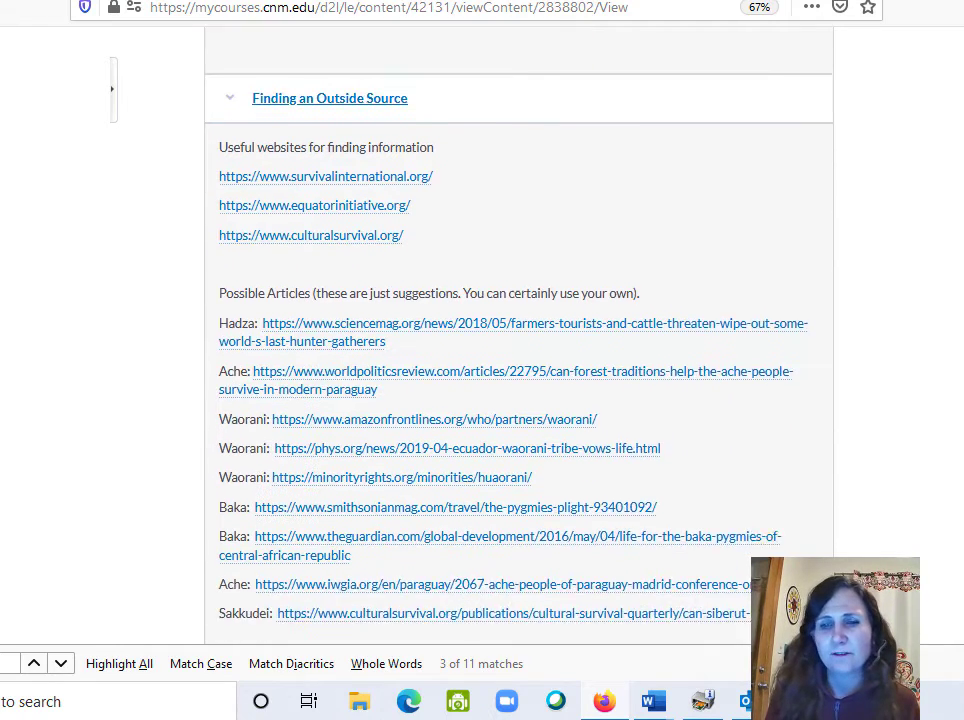
{"action": "scroll", "coordinate": [518, 330], "scroll_direction": "up", "scroll_amount": 3}
{"action": "scroll", "coordinate": [518, 330], "scroll_direction": "down", "scroll_amount": 3}
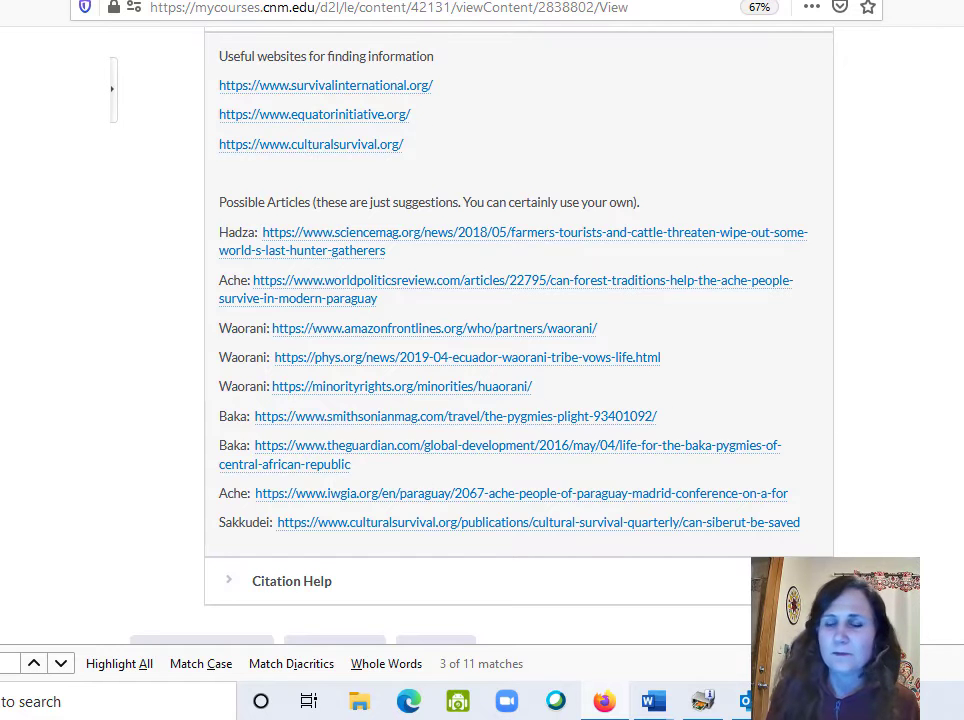
{"action": "scroll", "coordinate": [501, 438], "scroll_direction": "down", "scroll_amount": 2}
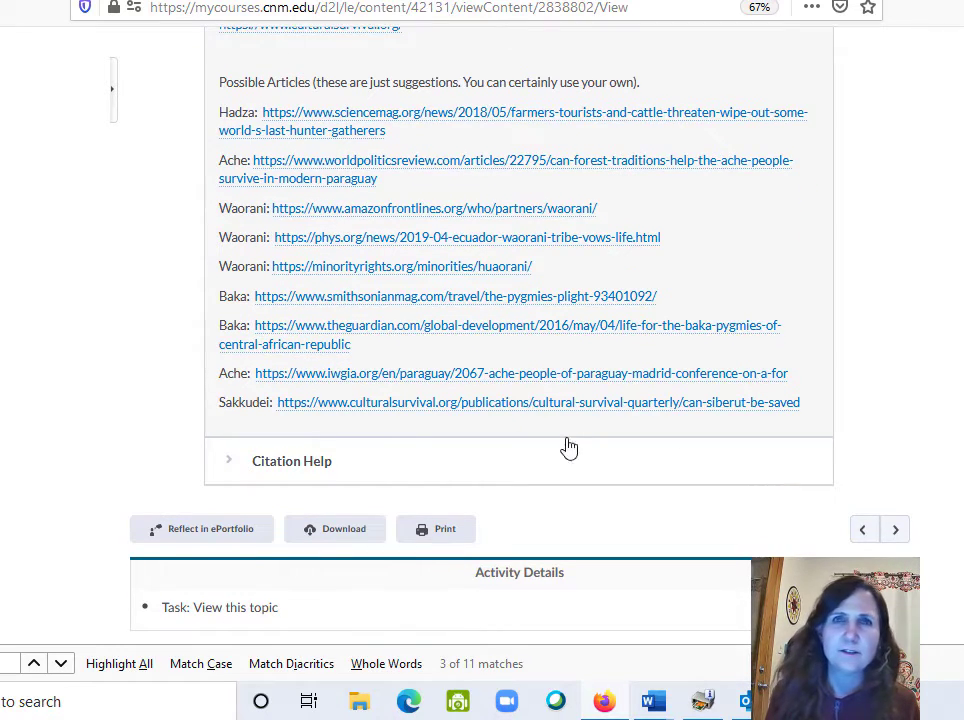
{"action": "left_click", "coordinate": [289, 470]}
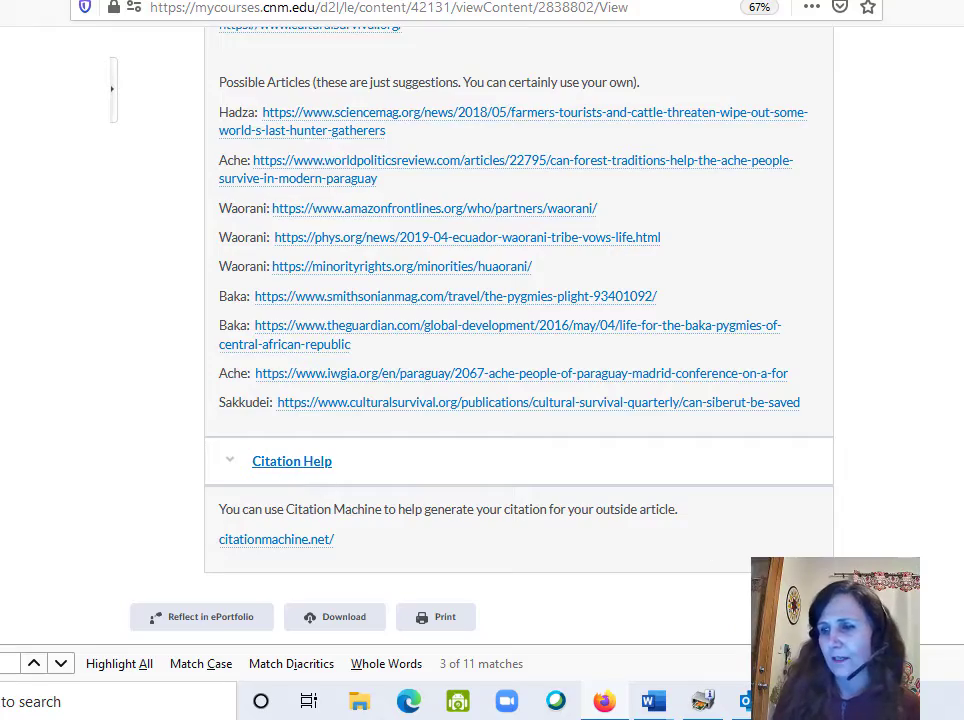
{"action": "scroll", "coordinate": [482, 350], "scroll_direction": "up", "scroll_amount": 20}
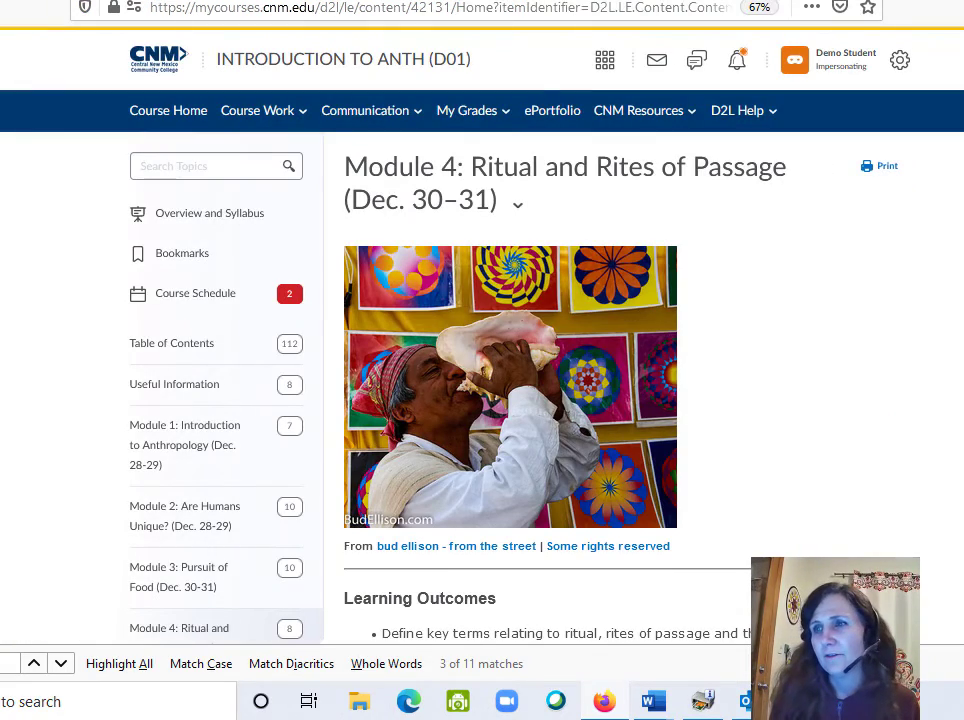
Open the Film Response 1 assignment submission page from Module 4.
{"action": "scroll", "coordinate": [480, 330], "scroll_direction": "down", "scroll_amount": 5}
{"action": "scroll", "coordinate": [480, 330], "scroll_direction": "down", "scroll_amount": 10}
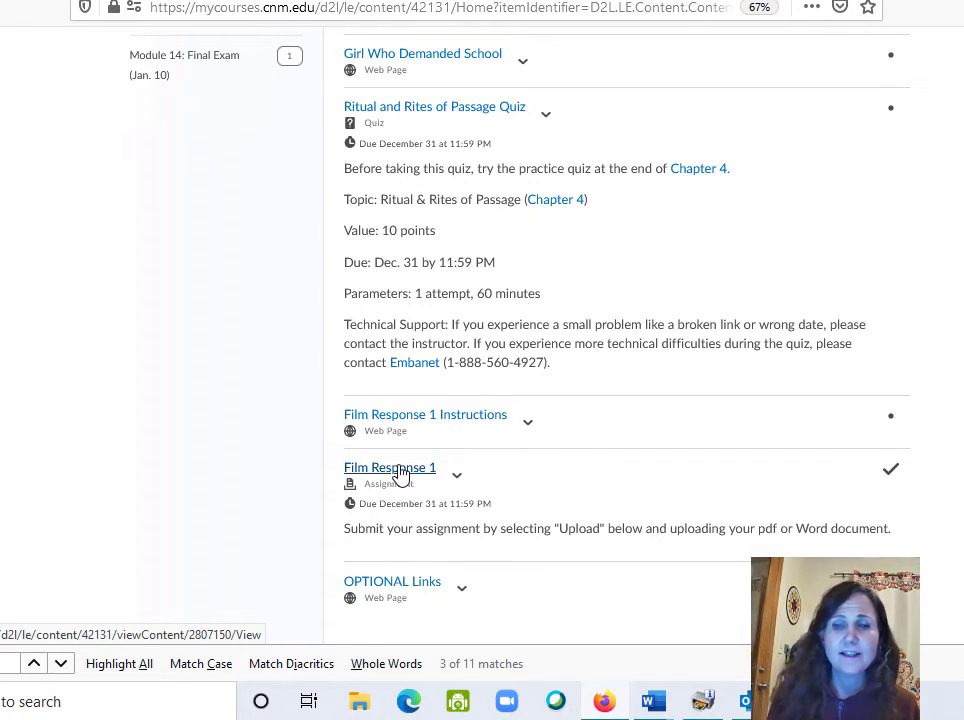
{"action": "left_click", "coordinate": [396, 469]}
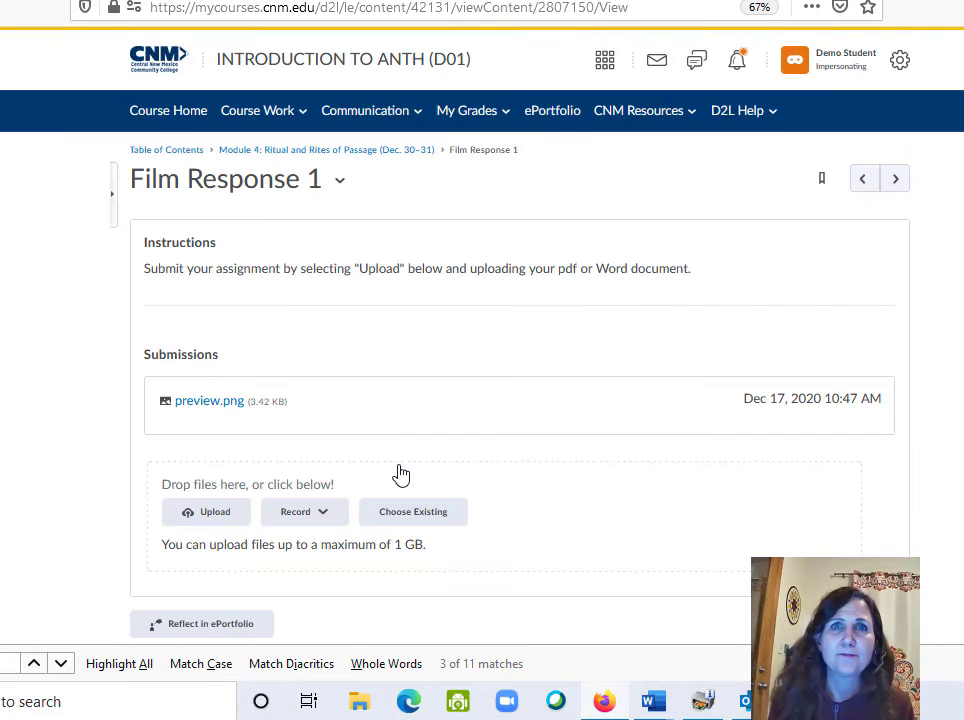
Browse Downloads for an ExportFile to upload, then cancel without attaching it.
{"action": "left_click", "coordinate": [210, 512]}
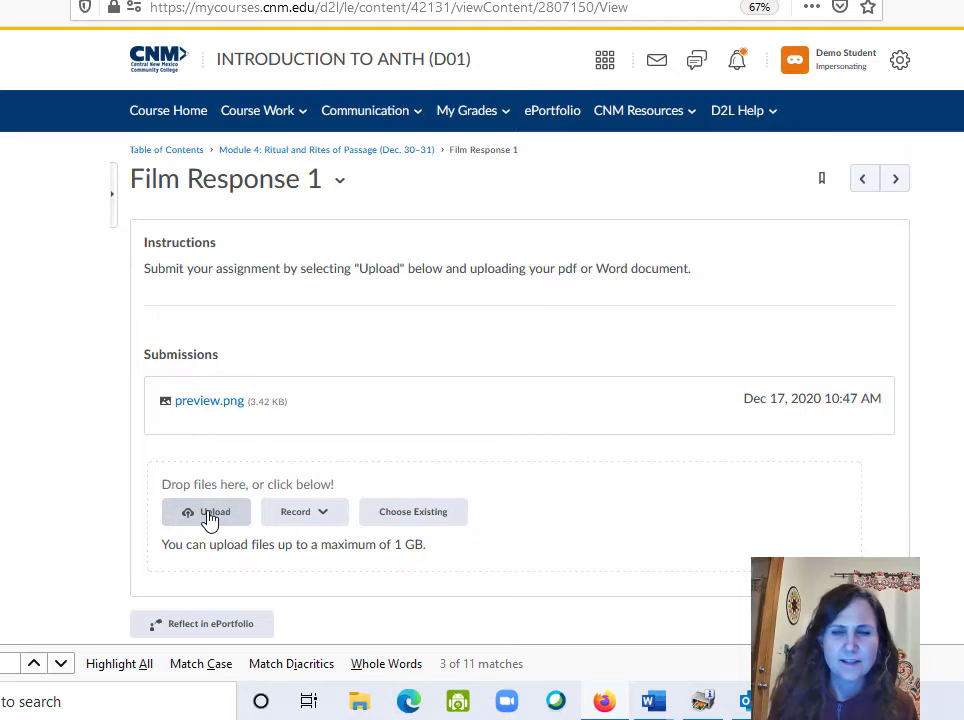
{"action": "left_click", "coordinate": [209, 515]}
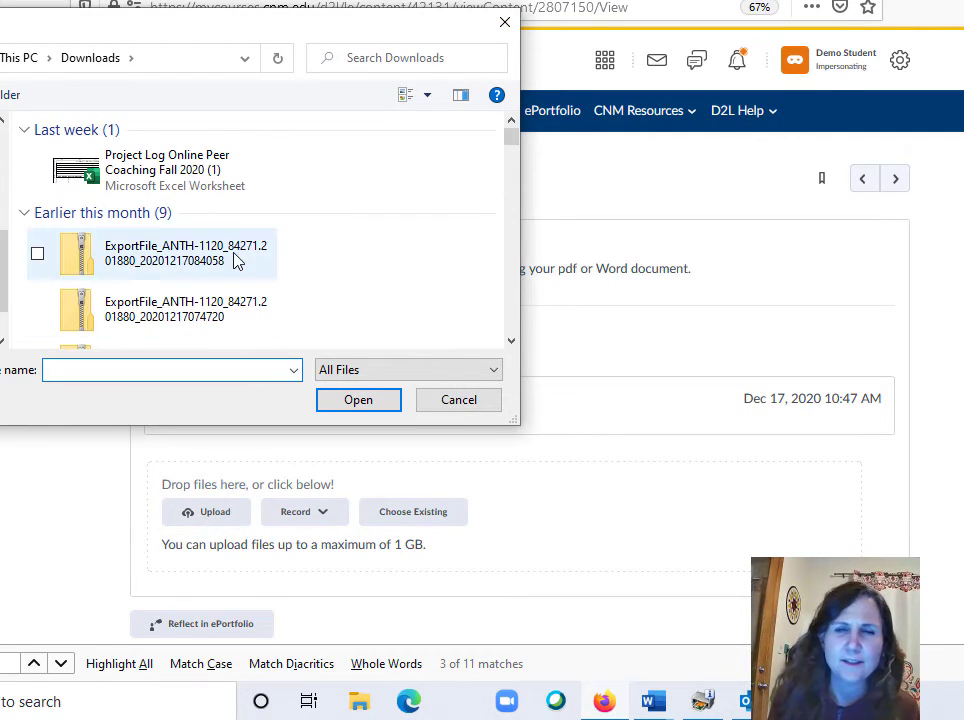
{"action": "left_click", "coordinate": [169, 265]}
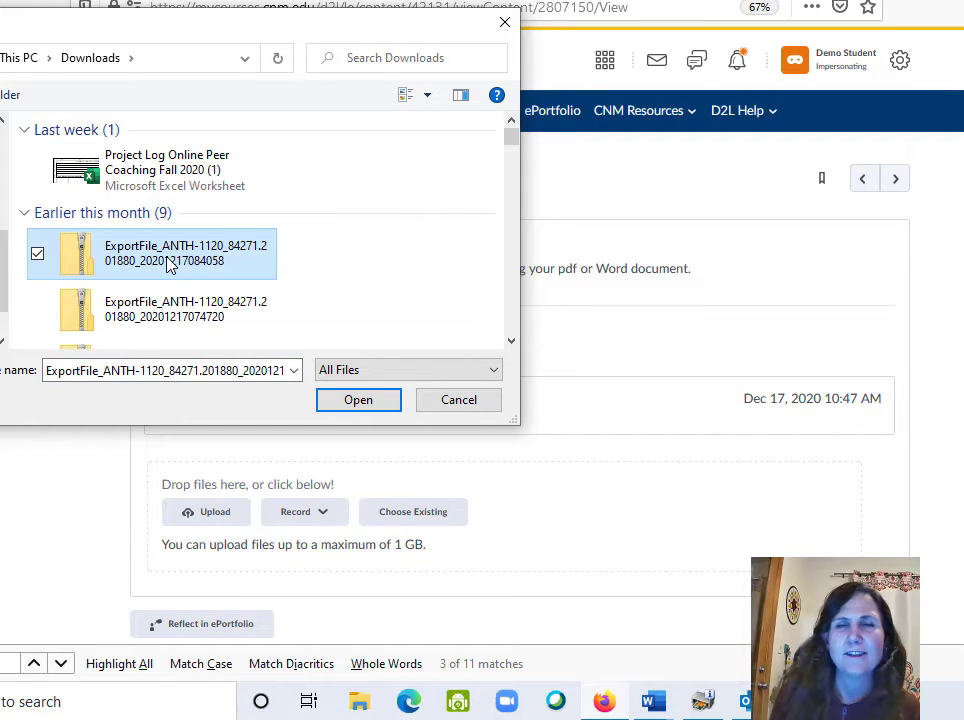
{"action": "left_click", "coordinate": [489, 404]}
{"action": "scroll", "coordinate": [482, 340], "scroll_direction": "down", "scroll_amount": 3}
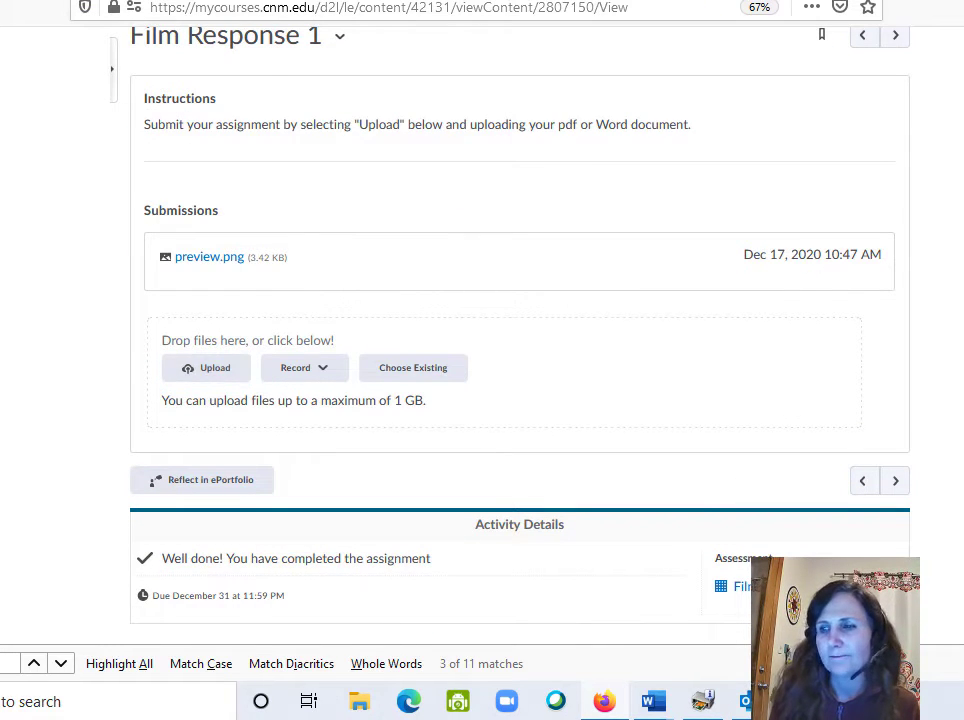
{"action": "scroll", "coordinate": [482, 340], "scroll_direction": "up", "scroll_amount": 3}
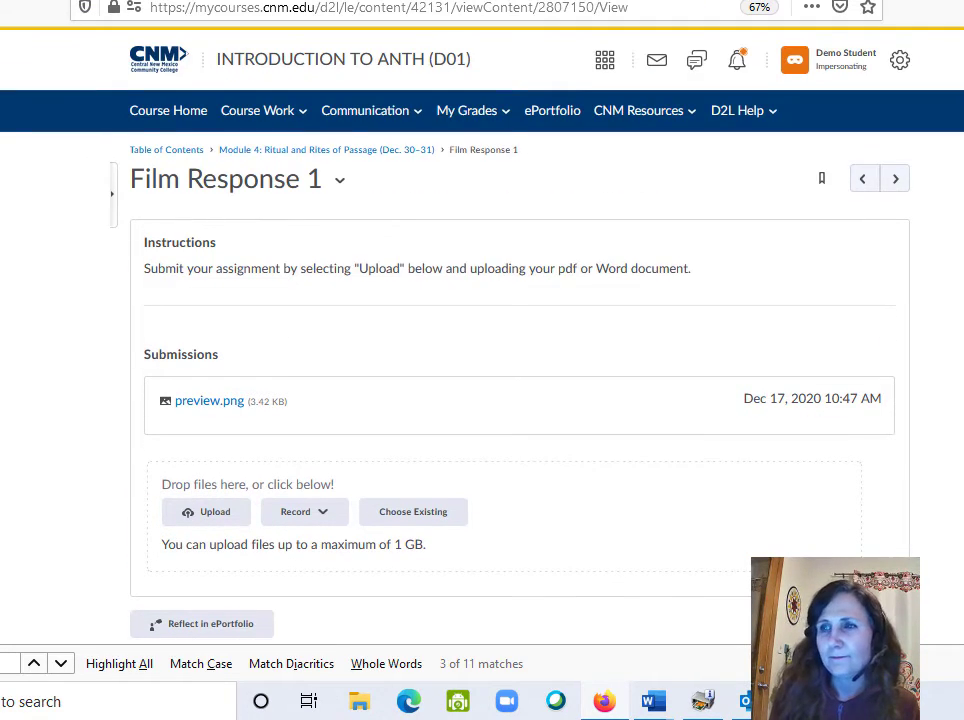
Go to Module 1: Introduction to Anthropology and scroll through its quizzes, discussion forum and videos.
{"action": "left_click", "coordinate": [189, 153]}
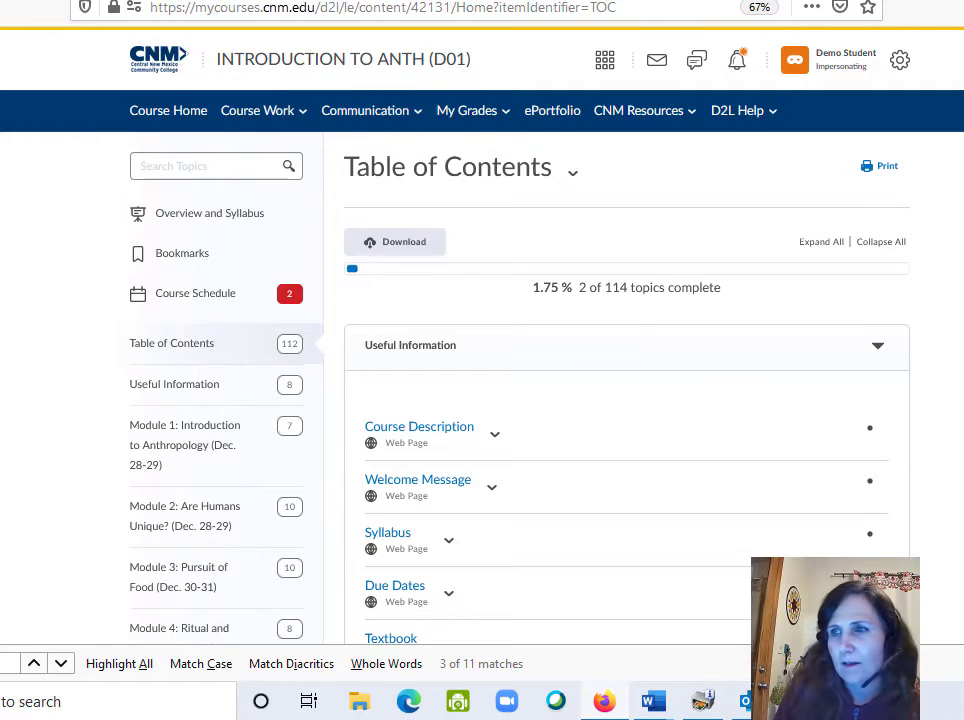
{"action": "left_click", "coordinate": [183, 450]}
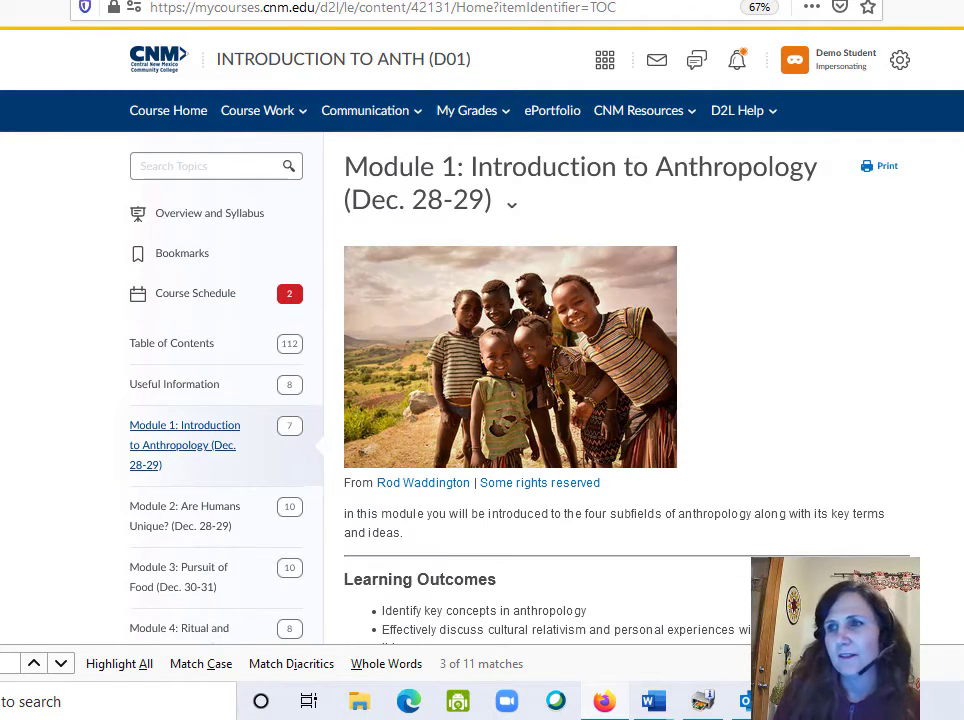
{"action": "scroll", "coordinate": [480, 400], "scroll_direction": "down", "scroll_amount": 15}
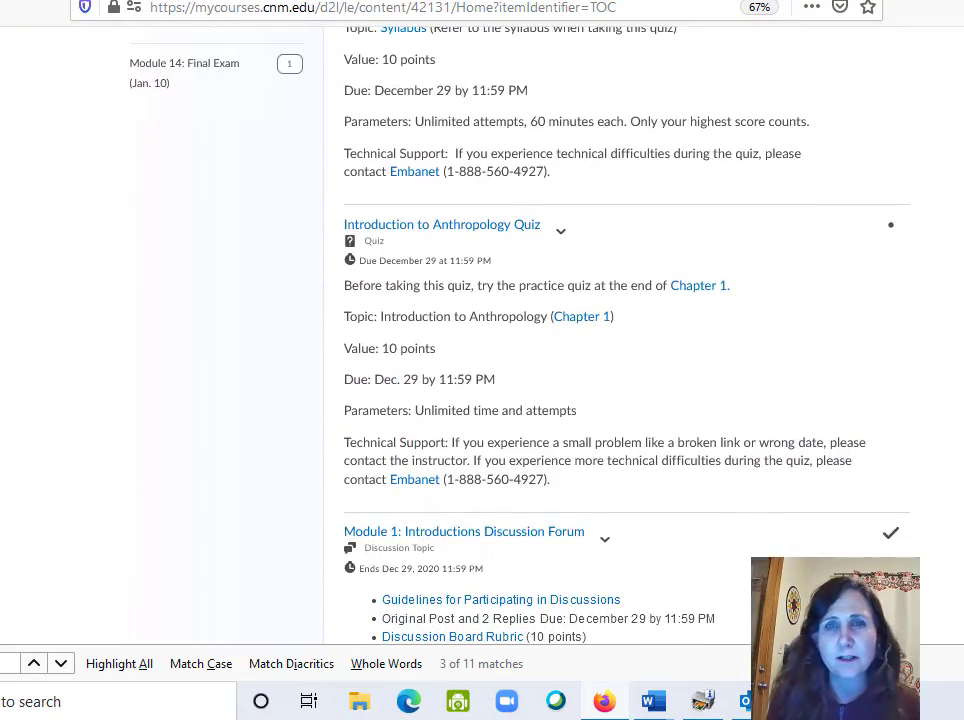
{"action": "scroll", "coordinate": [380, 300], "scroll_direction": "down", "scroll_amount": 12}
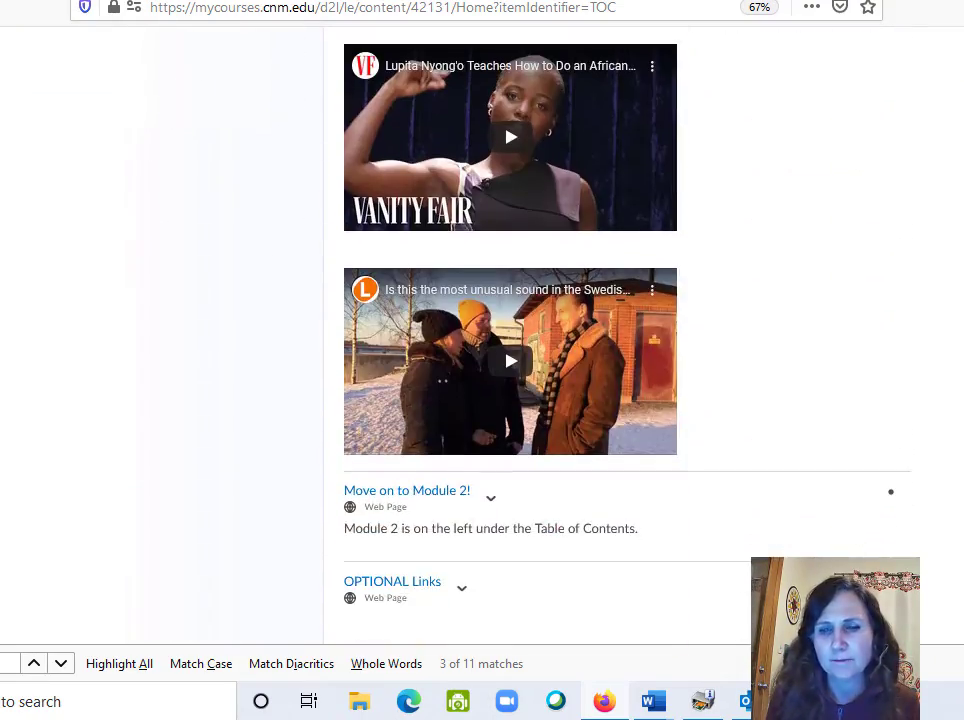
{"action": "scroll", "coordinate": [380, 261], "scroll_direction": "up", "scroll_amount": 5}
{"action": "scroll", "coordinate": [380, 355], "scroll_direction": "down", "scroll_amount": 5}
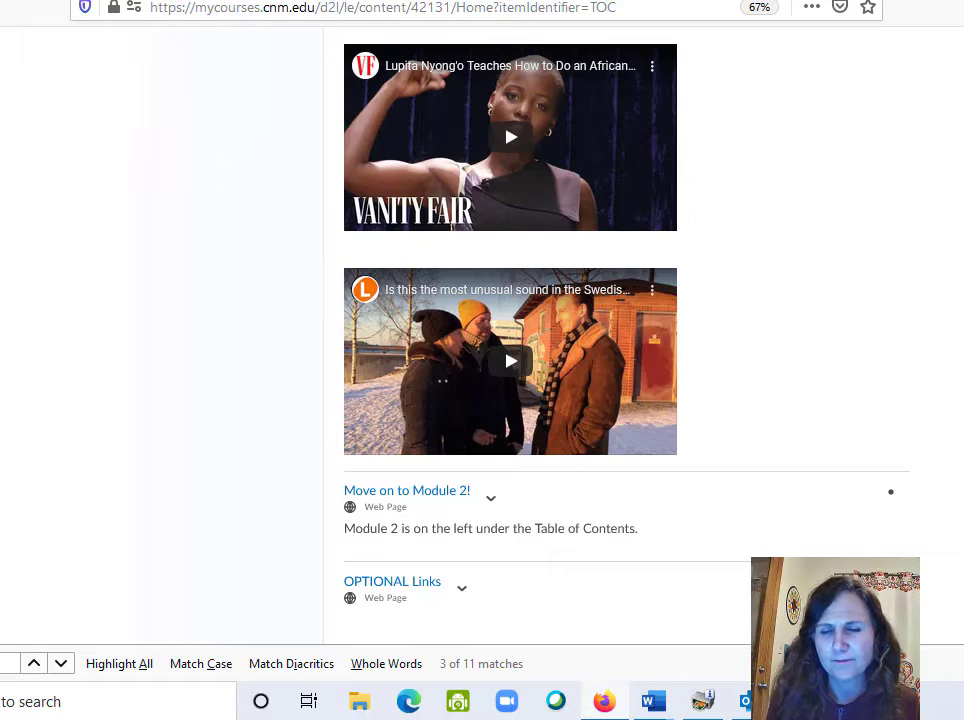
{"action": "scroll", "coordinate": [380, 261], "scroll_direction": "up", "scroll_amount": 10}
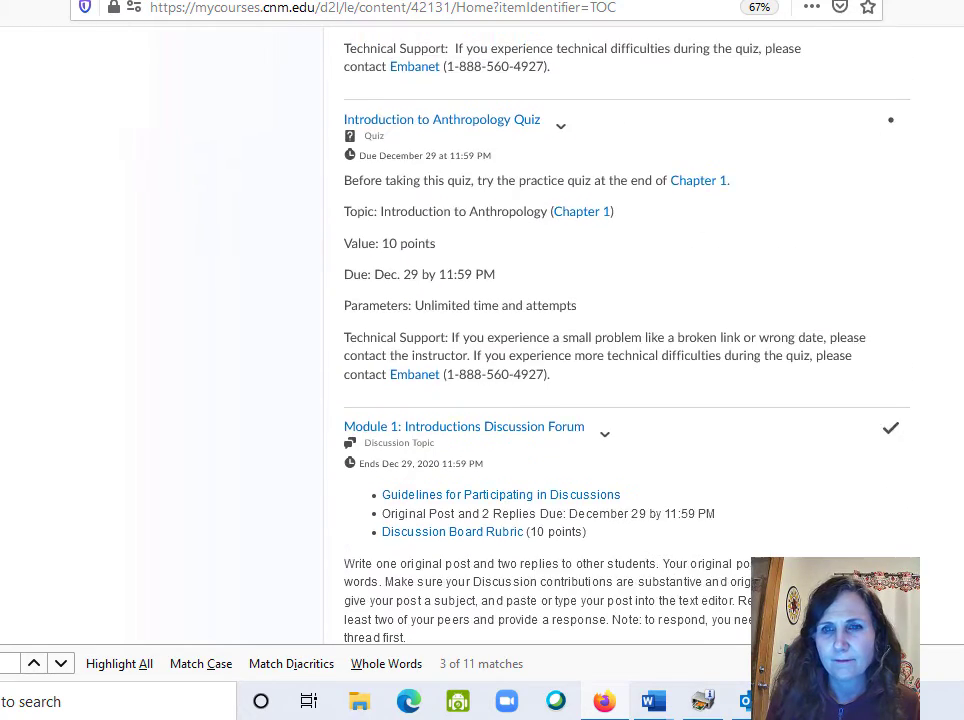
{"action": "scroll", "coordinate": [616, 330], "scroll_direction": "up", "scroll_amount": 2}
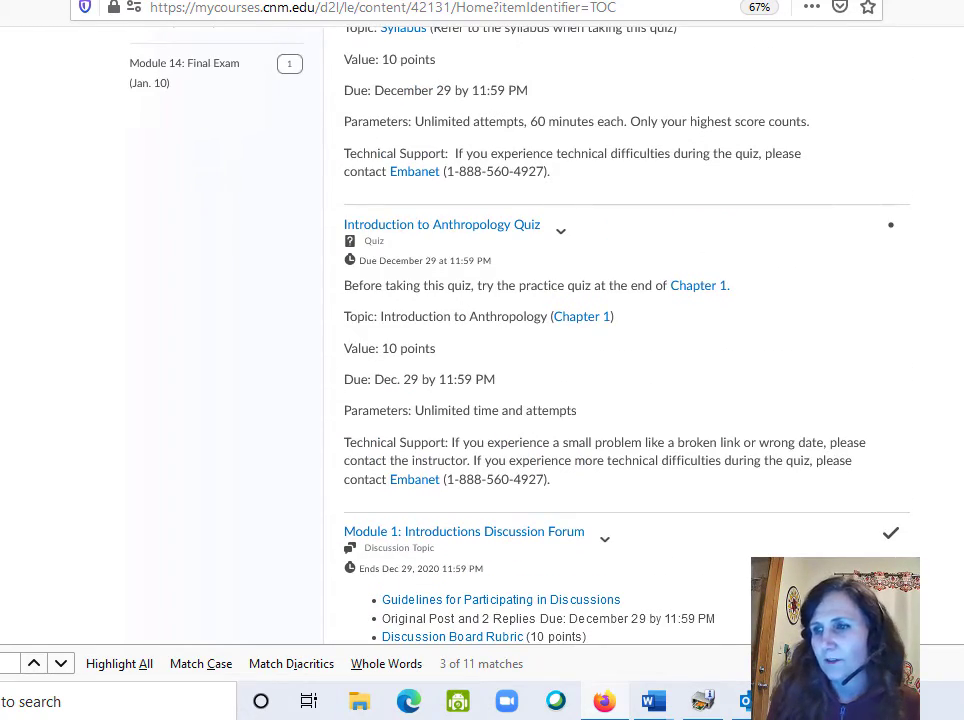
{"action": "scroll", "coordinate": [420, 365], "scroll_direction": "up", "scroll_amount": 7}
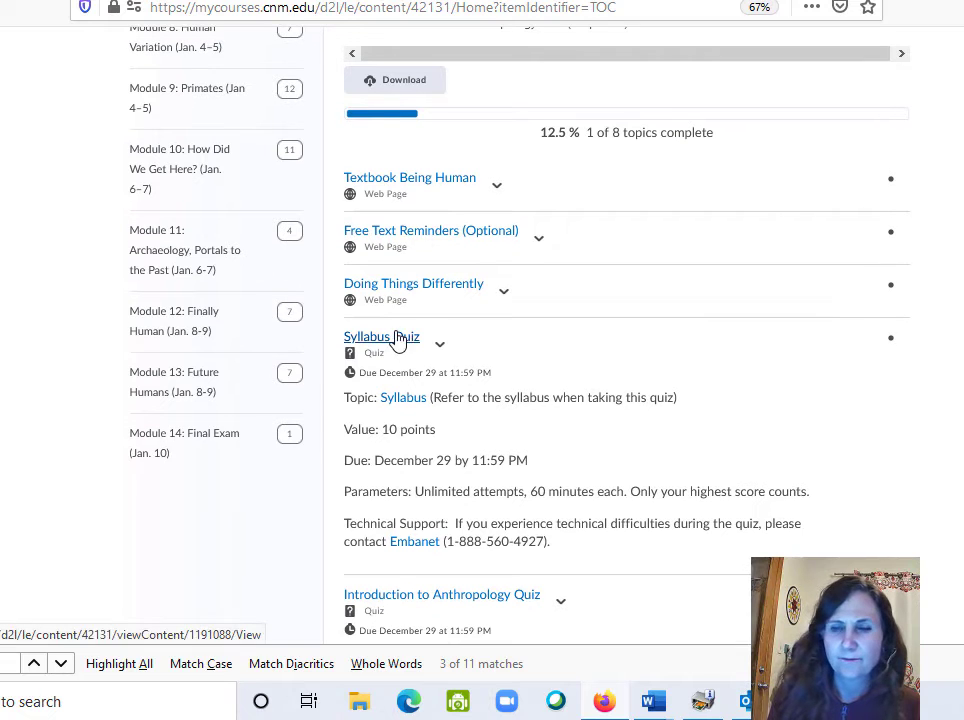
Open the Syllabus Quiz and start Attempt 1, showing its nine true/false questions.
{"action": "left_click", "coordinate": [377, 344]}
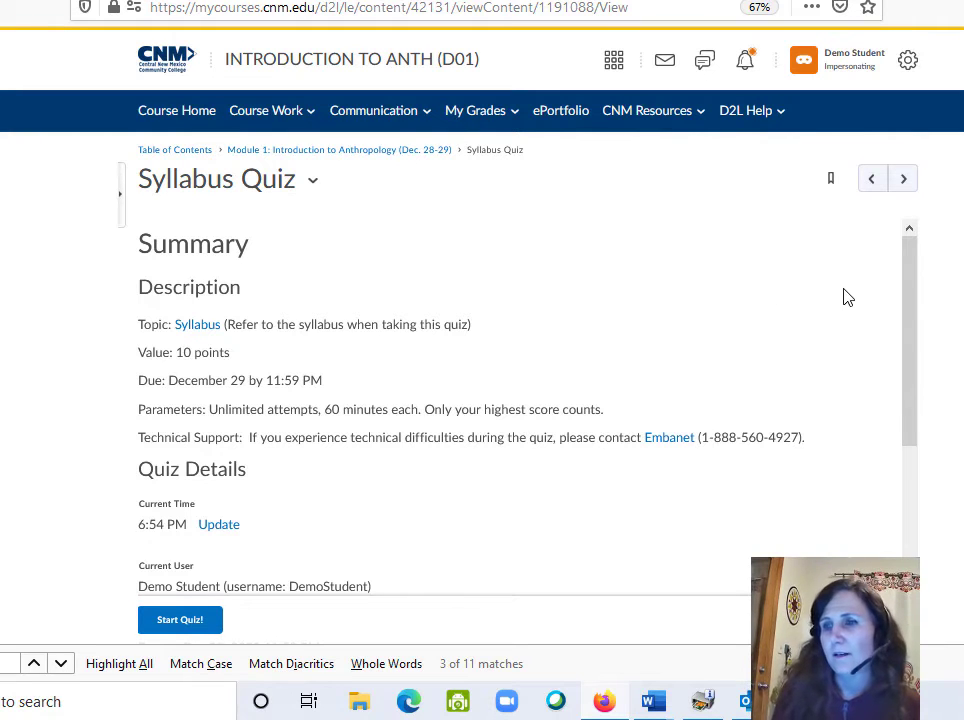
{"action": "left_click_drag", "start_coordinate": [912, 308], "coordinate": [910, 359]}
{"action": "scroll", "coordinate": [157, 400], "scroll_direction": "down", "scroll_amount": 3}
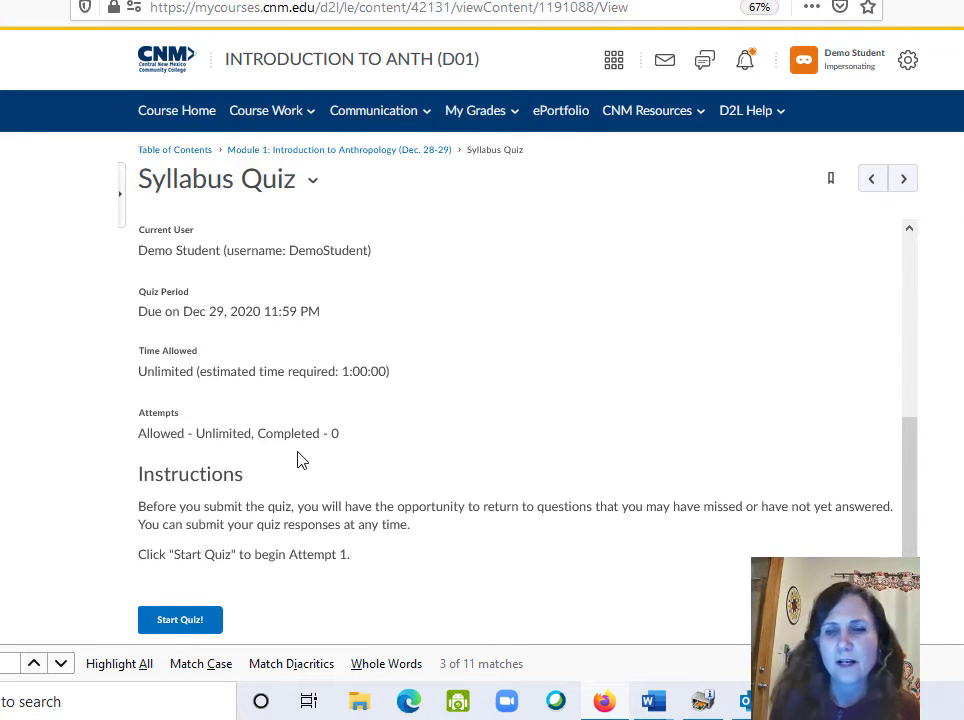
{"action": "left_click", "coordinate": [181, 621]}
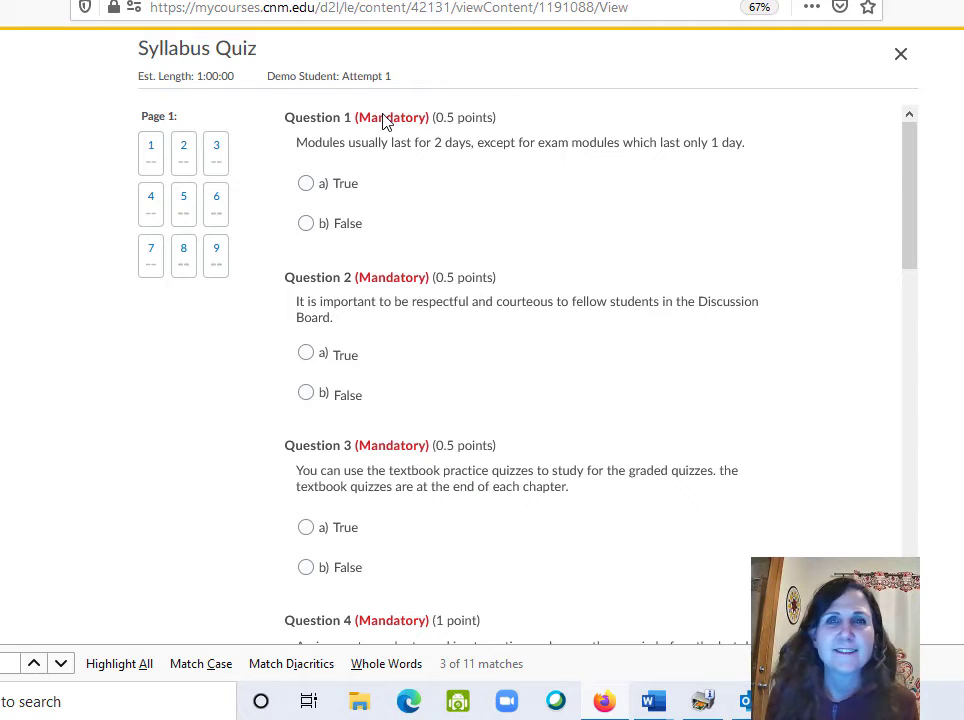
{"action": "left_click_drag", "start_coordinate": [912, 210], "coordinate": [878, 112]}
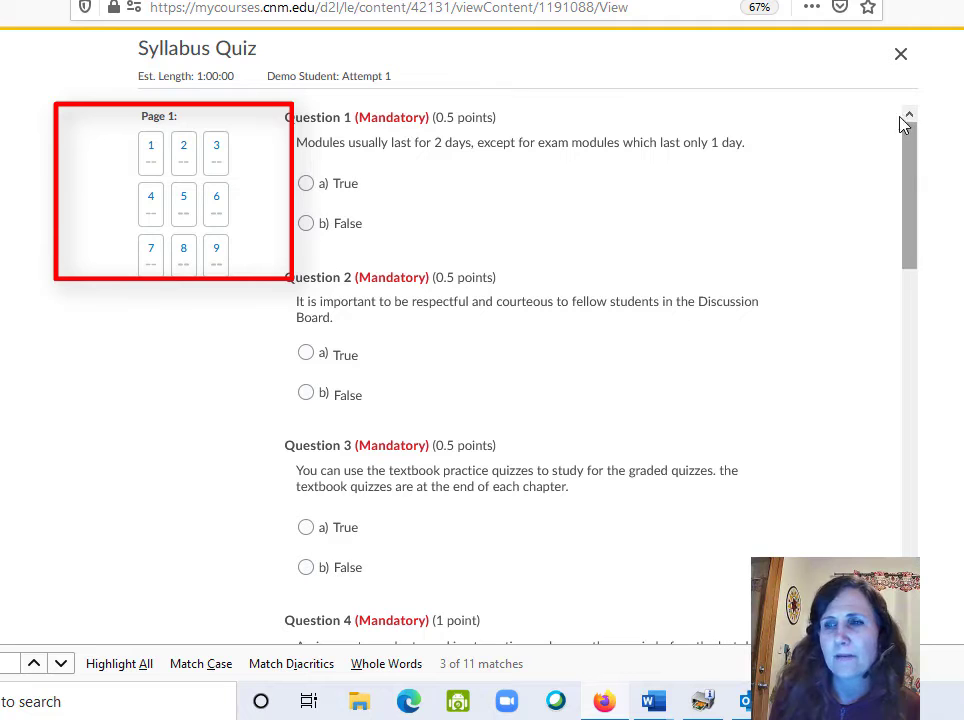
Close the Syllabus Quiz and go to the My Grades > Grades page.
{"action": "left_click", "coordinate": [899, 57]}
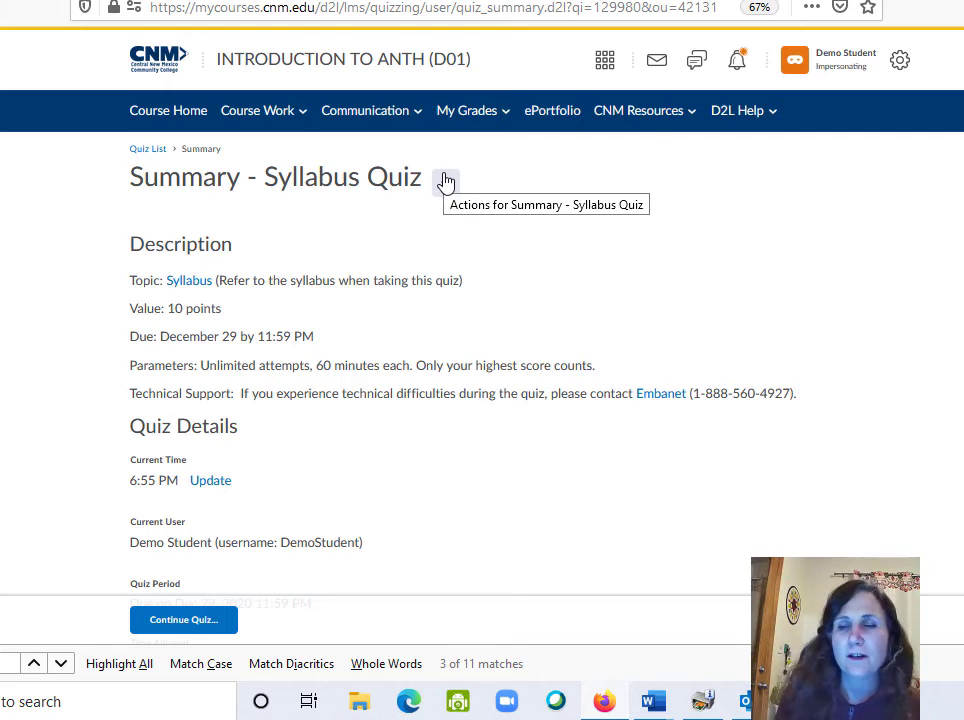
{"action": "left_click", "coordinate": [470, 120]}
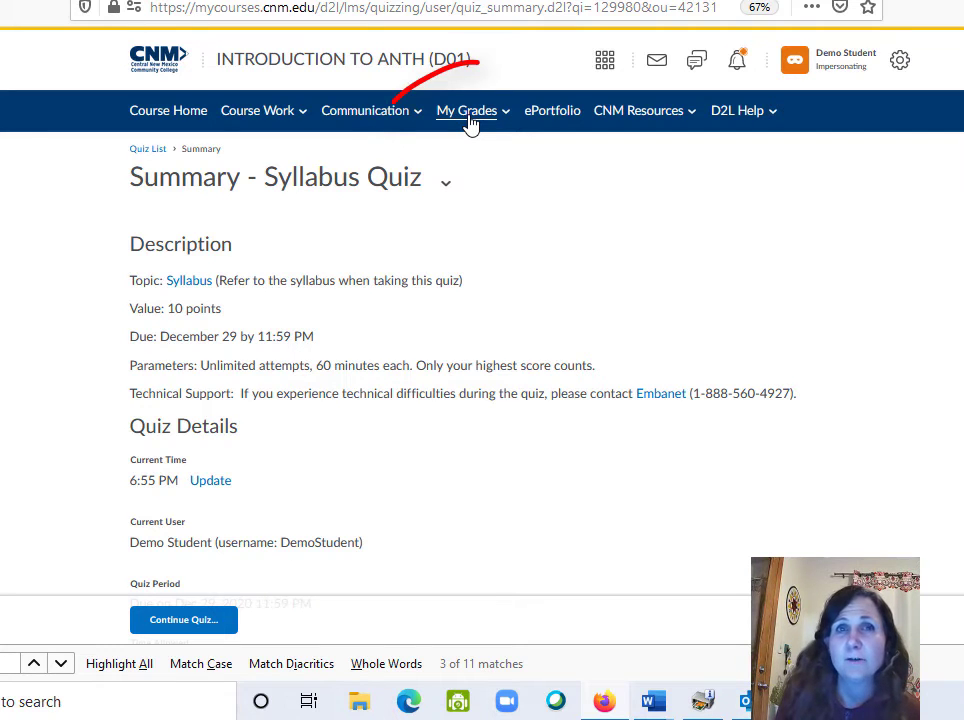
{"action": "left_click", "coordinate": [468, 114]}
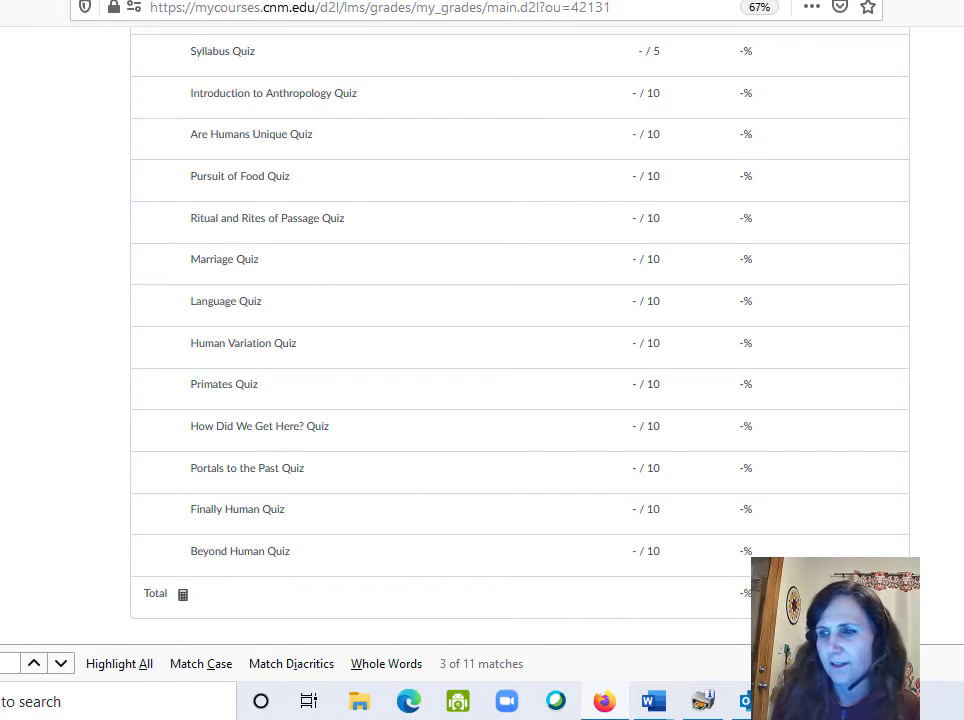
{"action": "scroll", "coordinate": [575, 140], "scroll_direction": "up", "scroll_amount": 10}
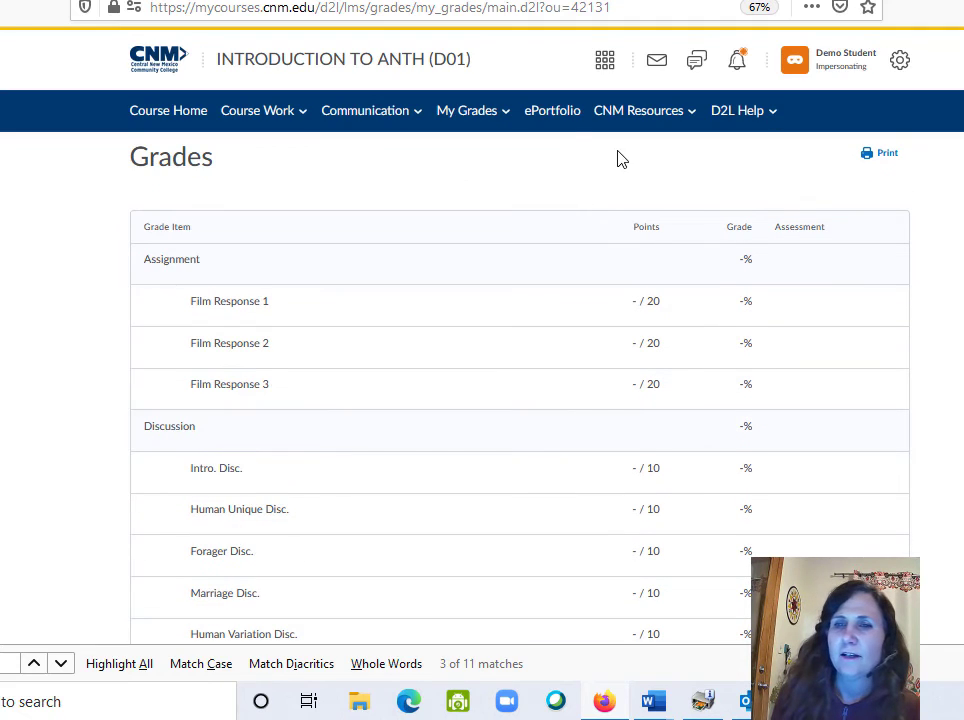
Check assignment Class Progress, showing preview.png submitted for Film Response 1, then return to Content.
{"action": "left_click", "coordinate": [468, 118]}
{"action": "left_click", "coordinate": [455, 160]}
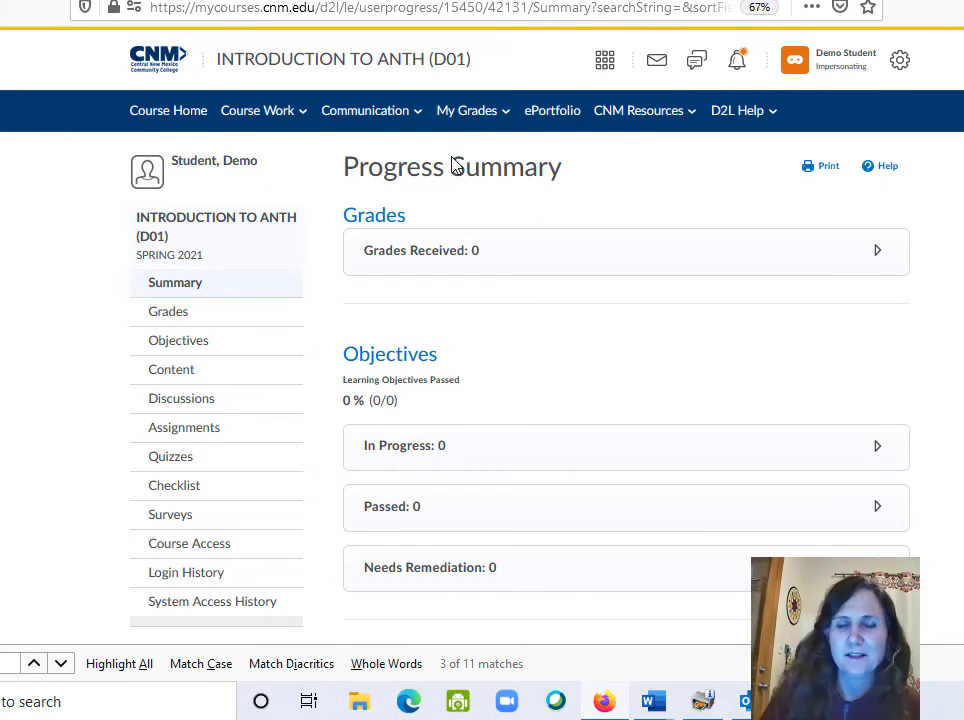
{"action": "scroll", "coordinate": [455, 166], "scroll_direction": "down", "scroll_amount": 2}
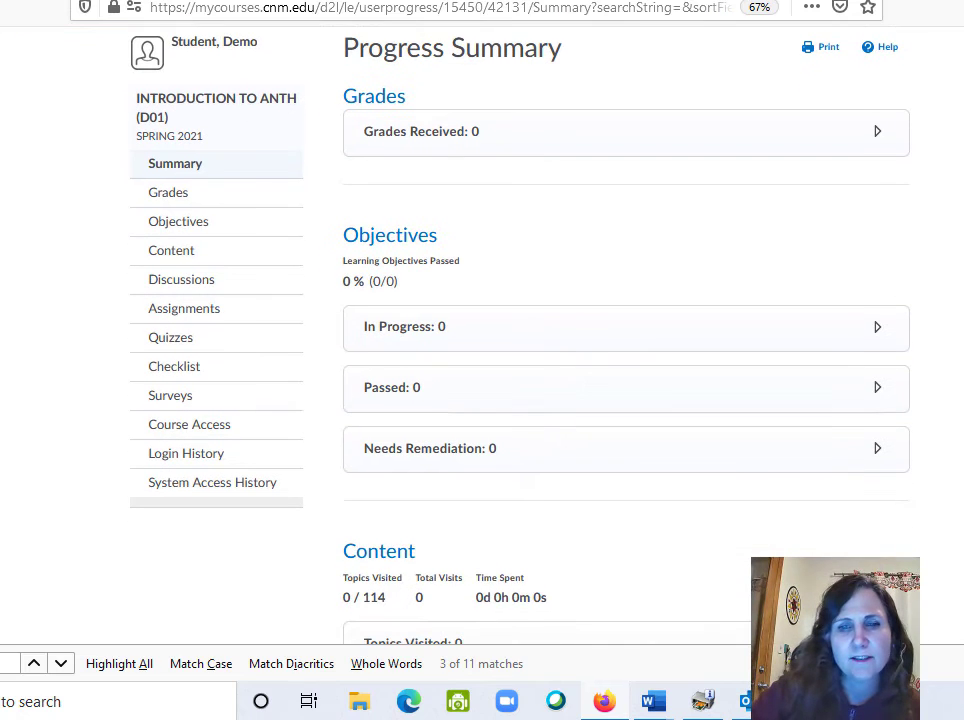
{"action": "left_click", "coordinate": [175, 311]}
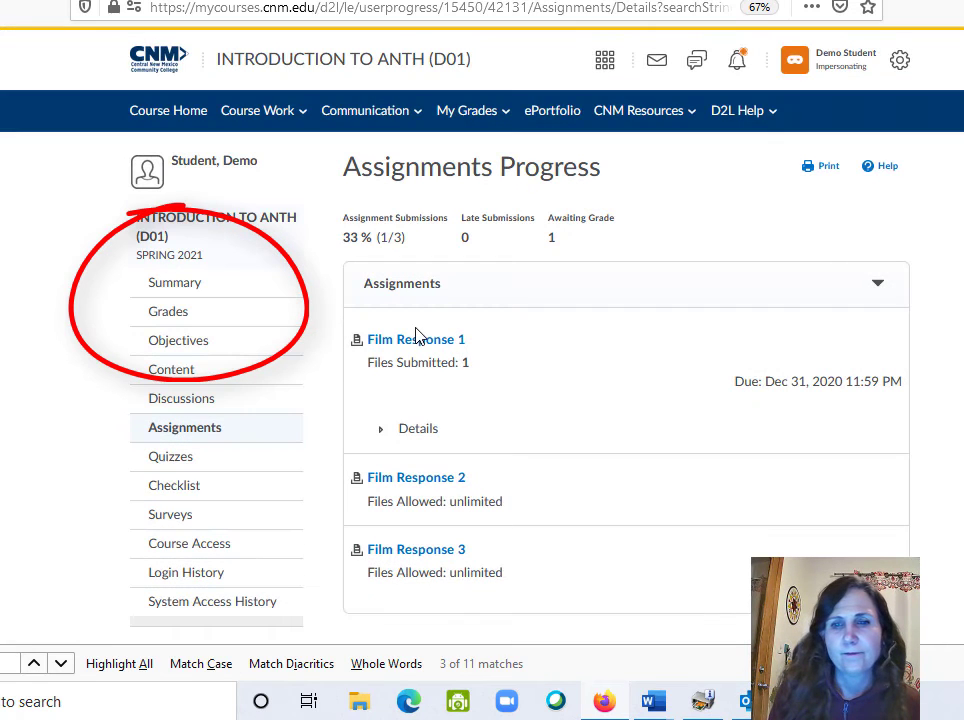
{"action": "left_click", "coordinate": [410, 428]}
{"action": "scroll", "coordinate": [420, 400], "scroll_direction": "down", "scroll_amount": 2}
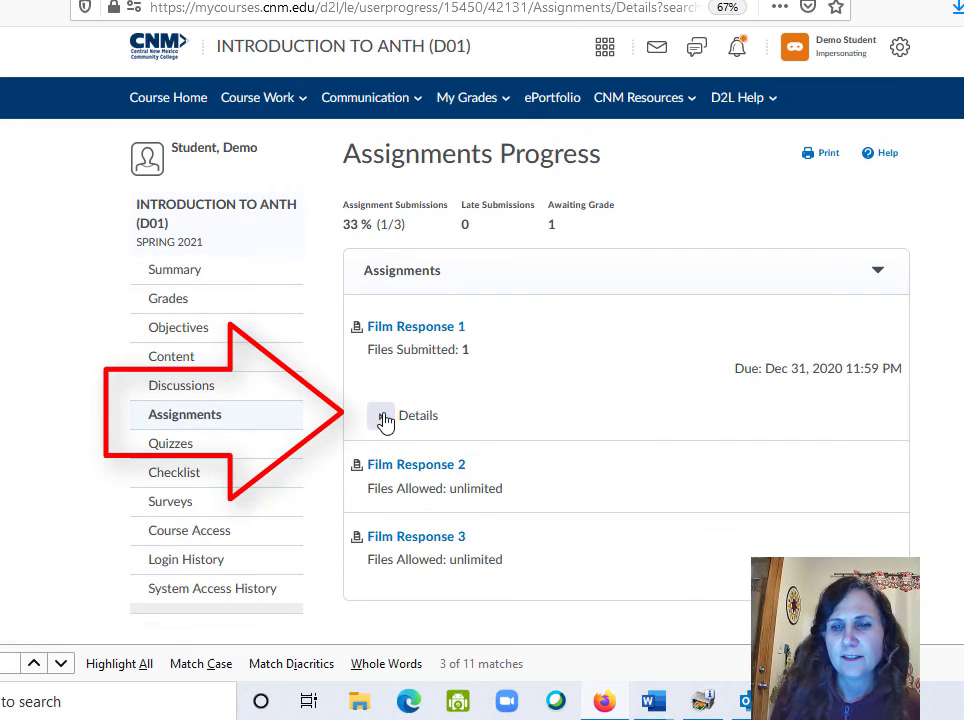
{"action": "left_click", "coordinate": [383, 419]}
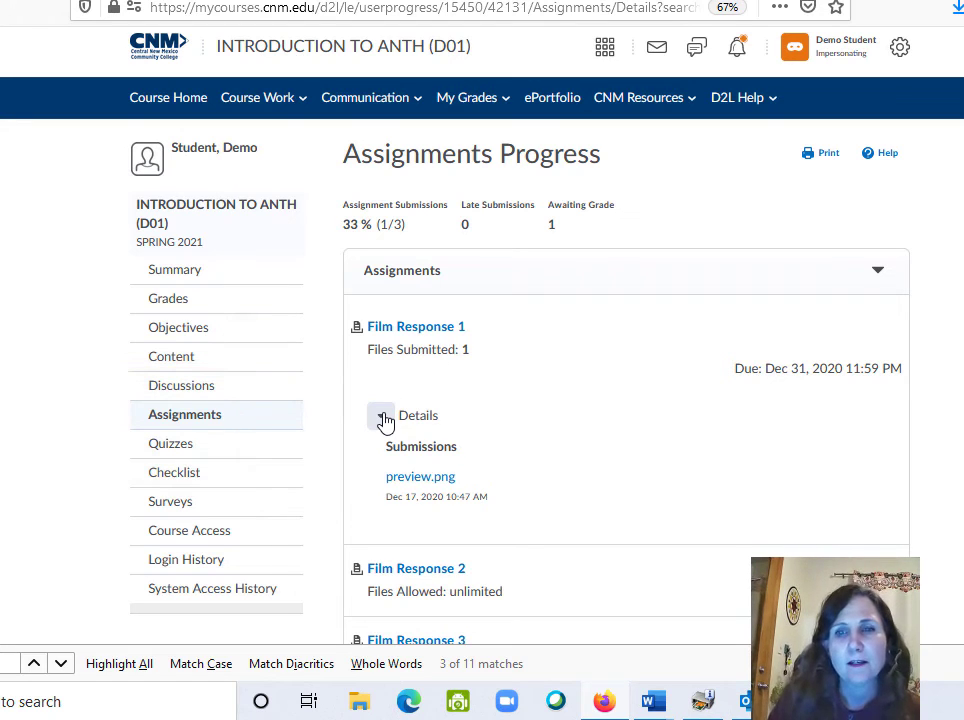
{"action": "left_click", "coordinate": [270, 102]}
{"action": "left_click", "coordinate": [231, 143]}
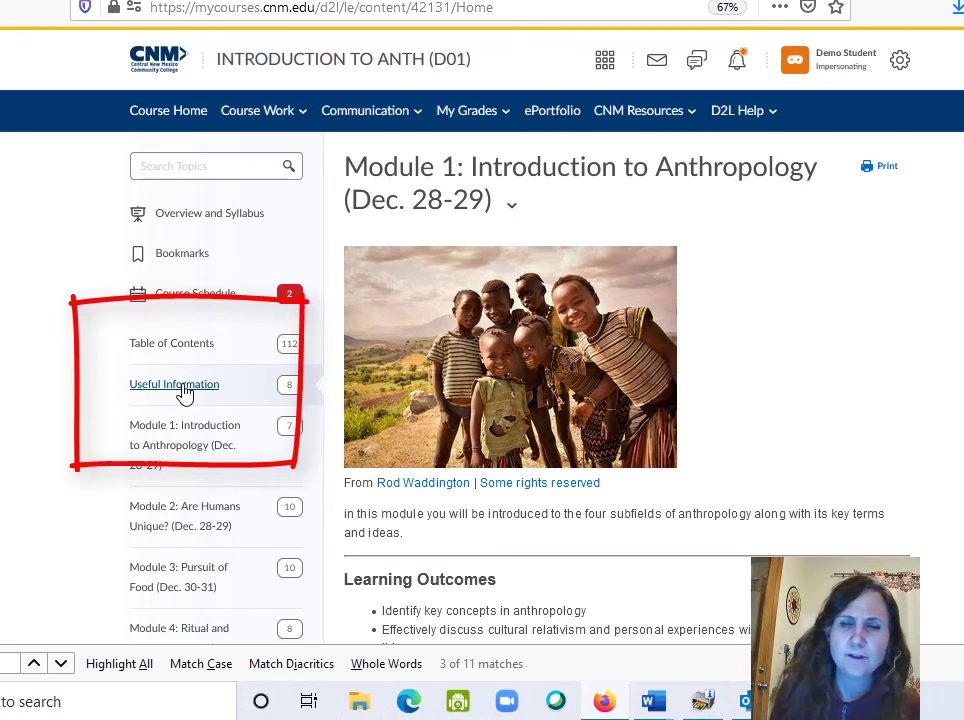
Open Useful Information > Due Dates and scroll through the module schedule and deadlines.
{"action": "left_click", "coordinate": [184, 393]}
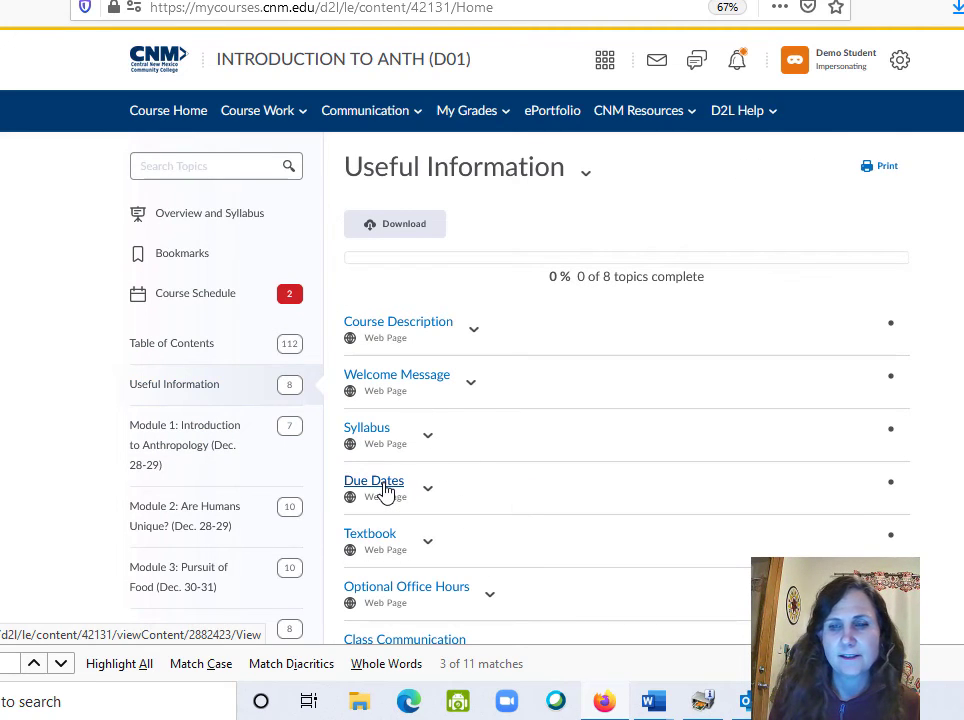
{"action": "left_click", "coordinate": [387, 490]}
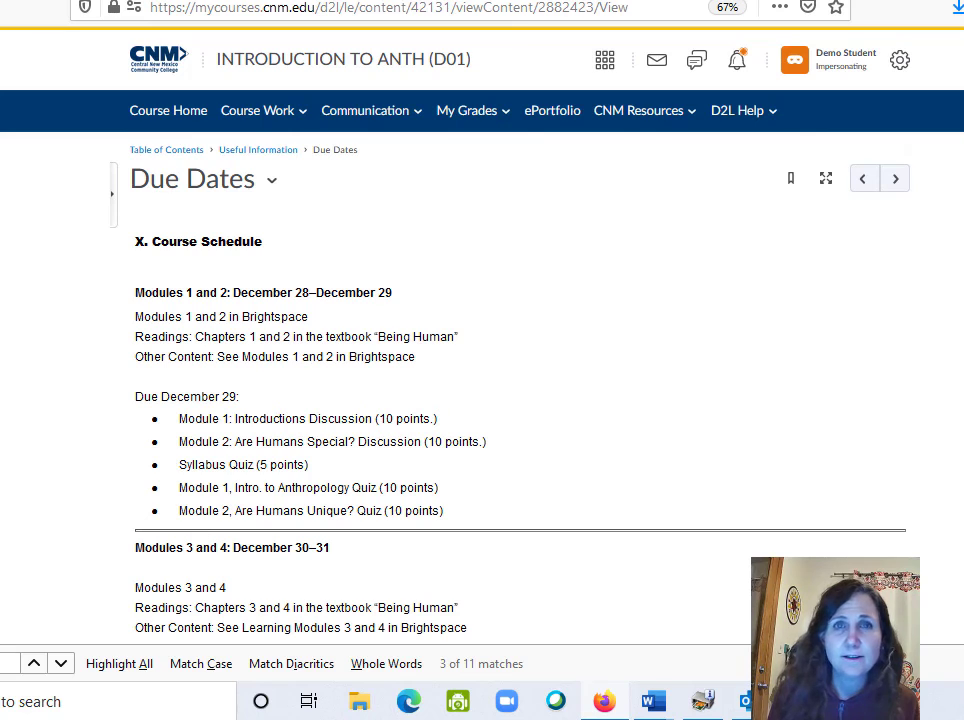
{"action": "scroll", "coordinate": [174, 267], "scroll_direction": "down", "scroll_amount": 4}
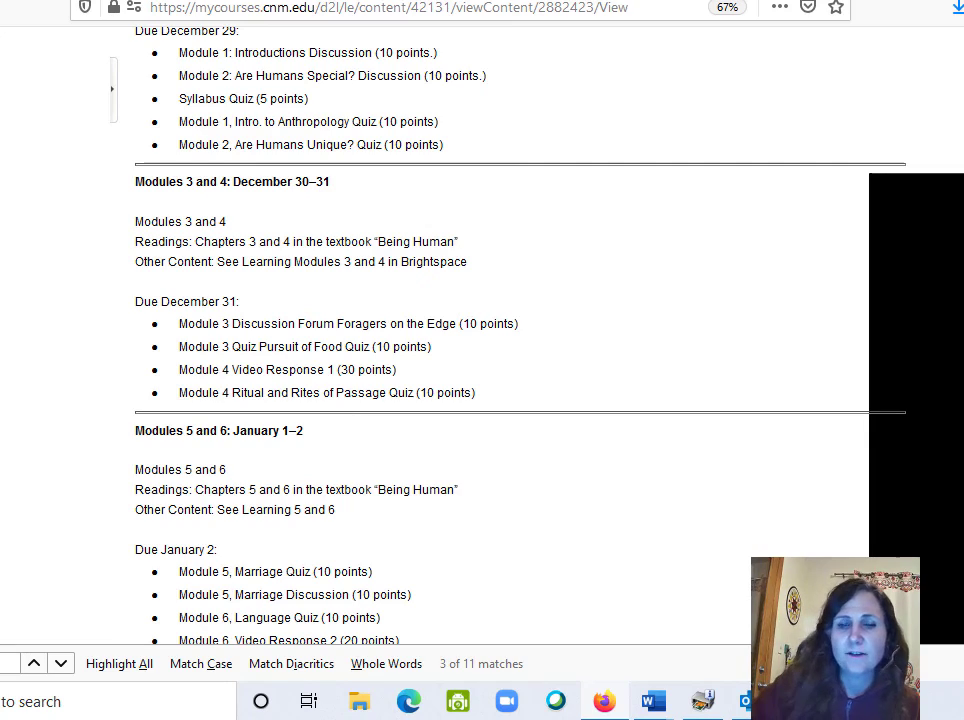
{"action": "scroll", "coordinate": [344, 448], "scroll_direction": "down", "scroll_amount": 2}
{"action": "scroll", "coordinate": [344, 448], "scroll_direction": "up", "scroll_amount": 6}
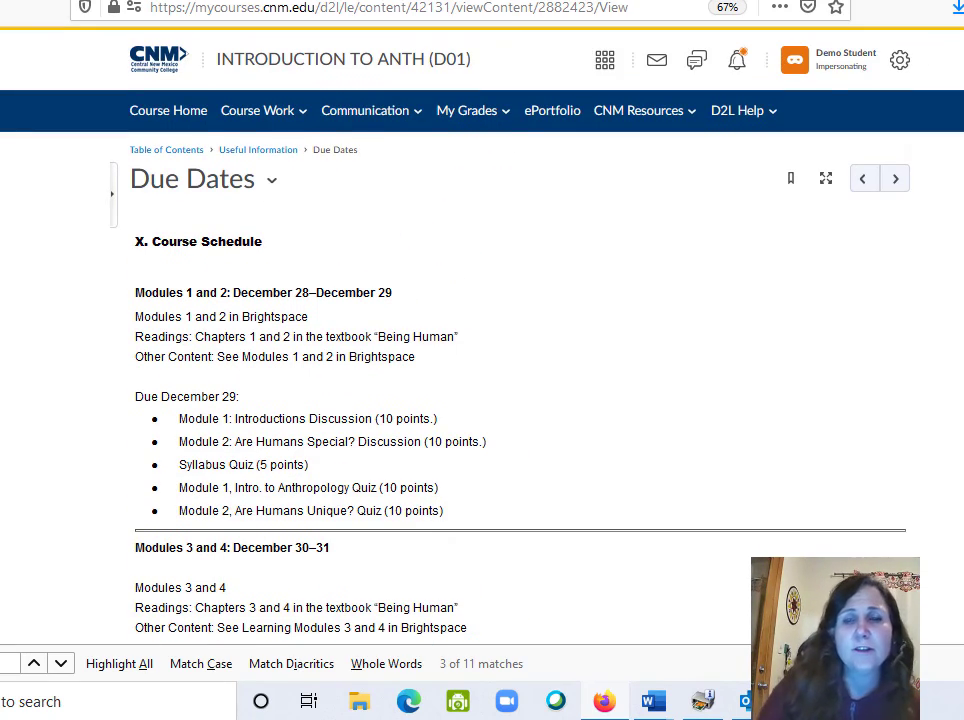